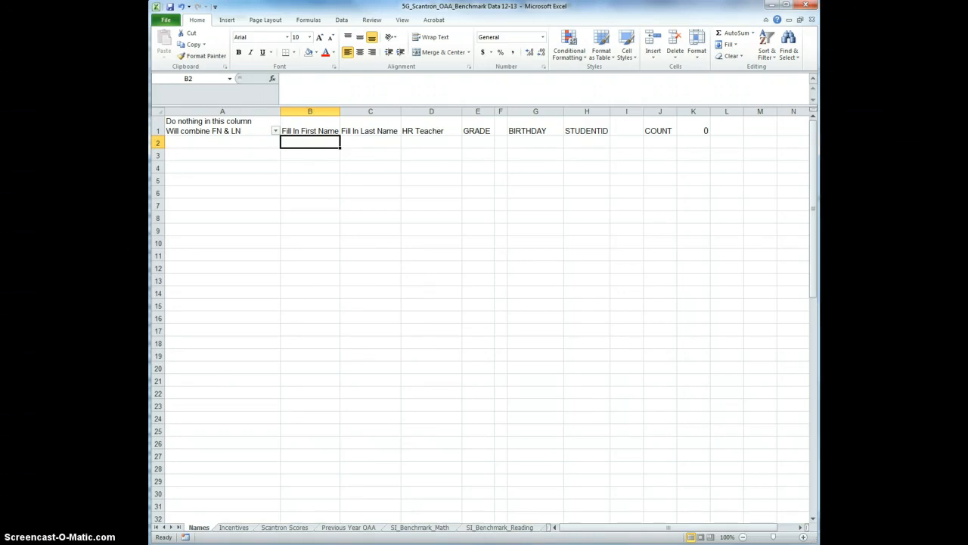
Step: Fill in the first student's first name, last name and homeroom teacher in row 2, with grade 5
text(Adam)
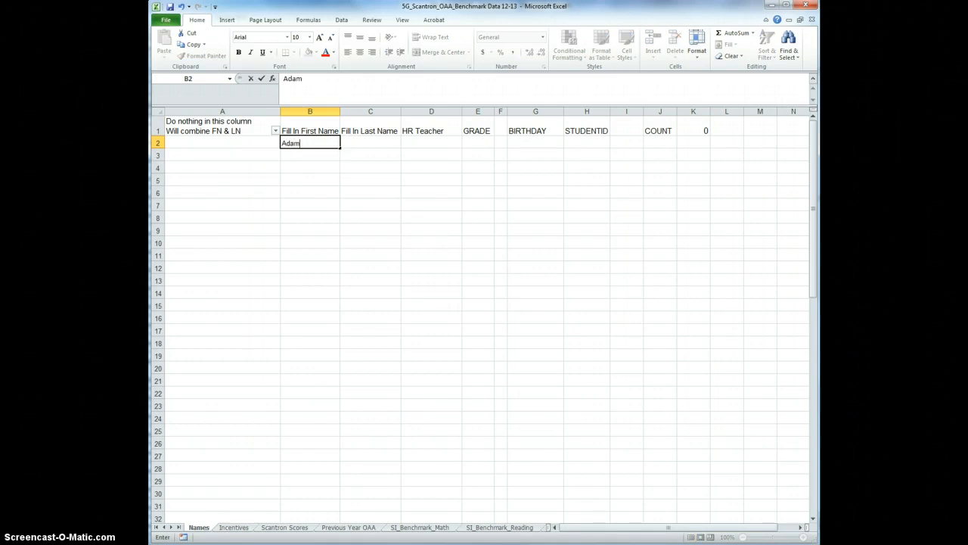
key(Tab)
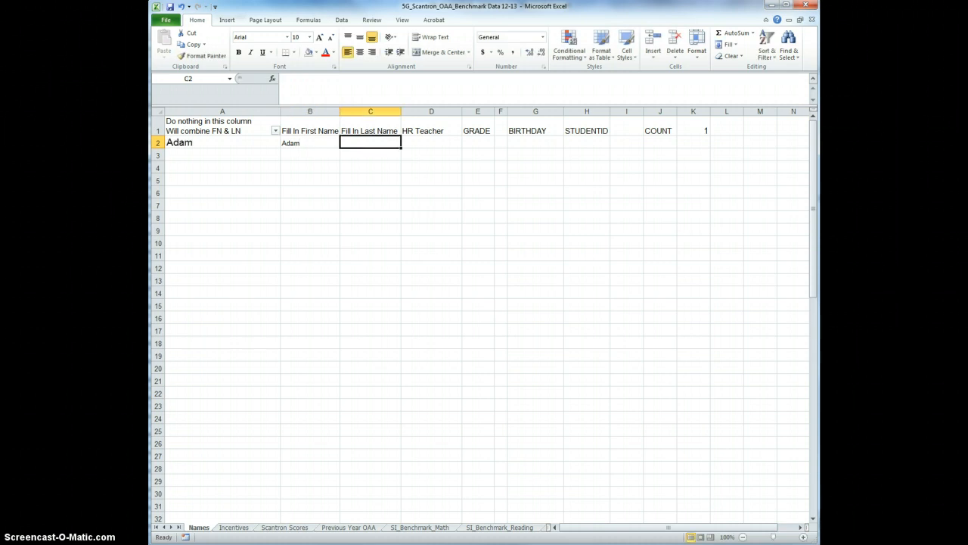
text(Acad)
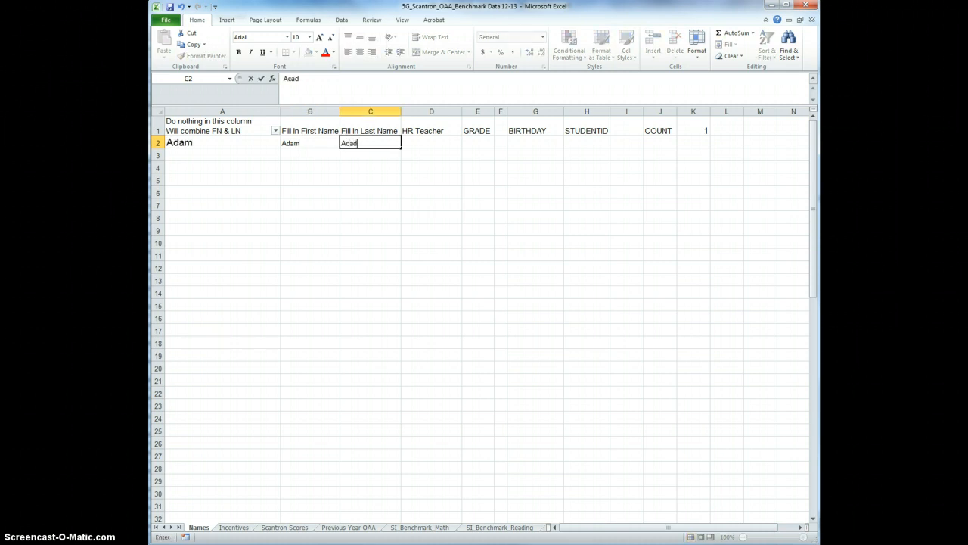
text(emic)
key(Tab)
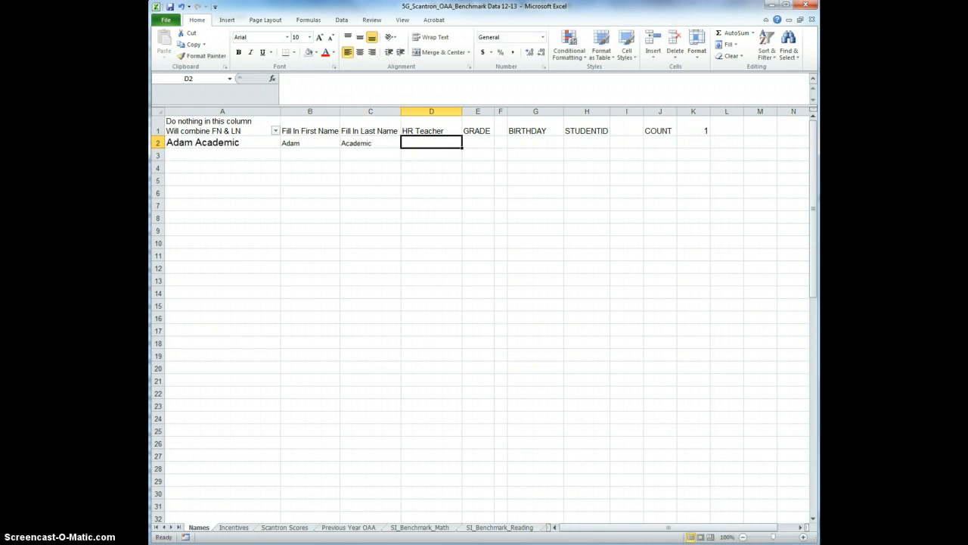
text(Bauer)
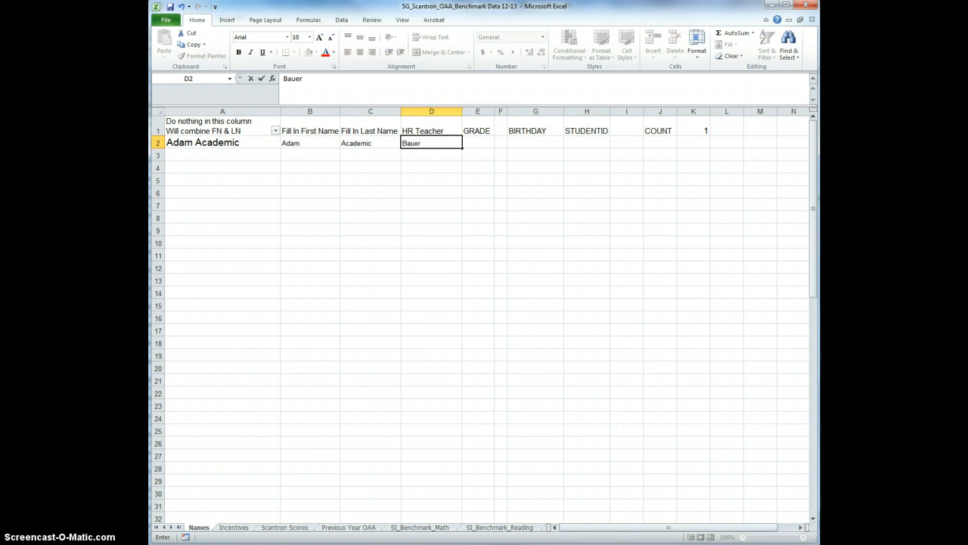
key(Tab)
text(5)
key(Tab)
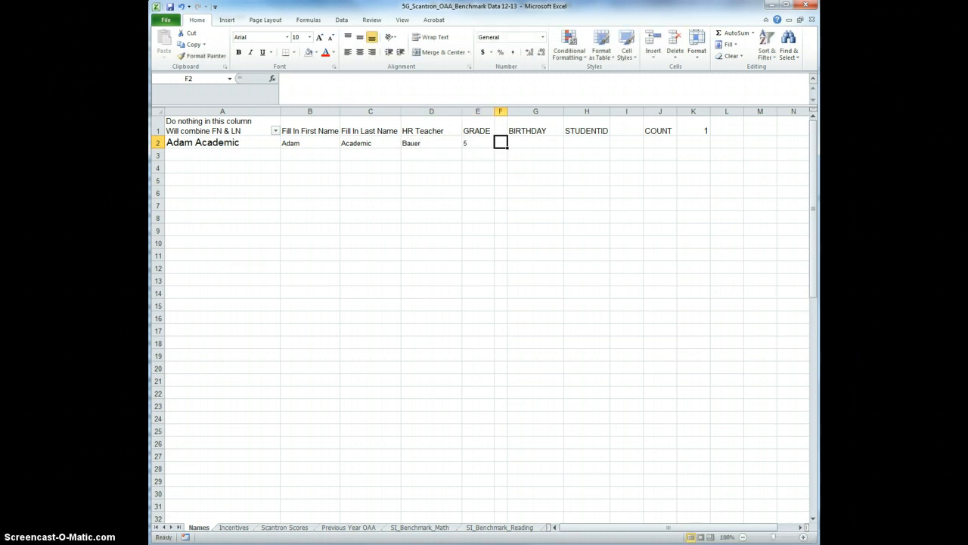
Step: Complete row 2 of the Names sheet with the first student's birthday and student ID
key(Tab)
text(12/1)
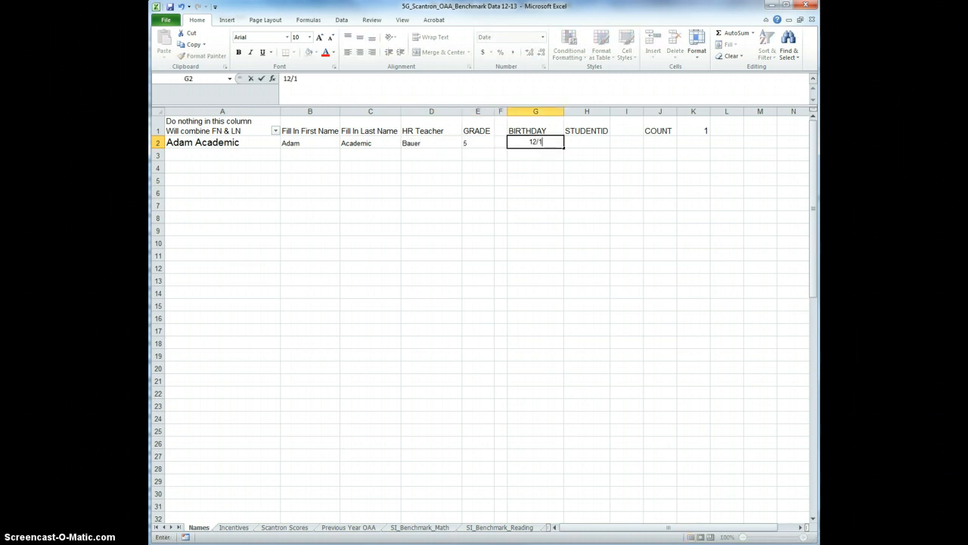
text(6/2001)
key(Tab)
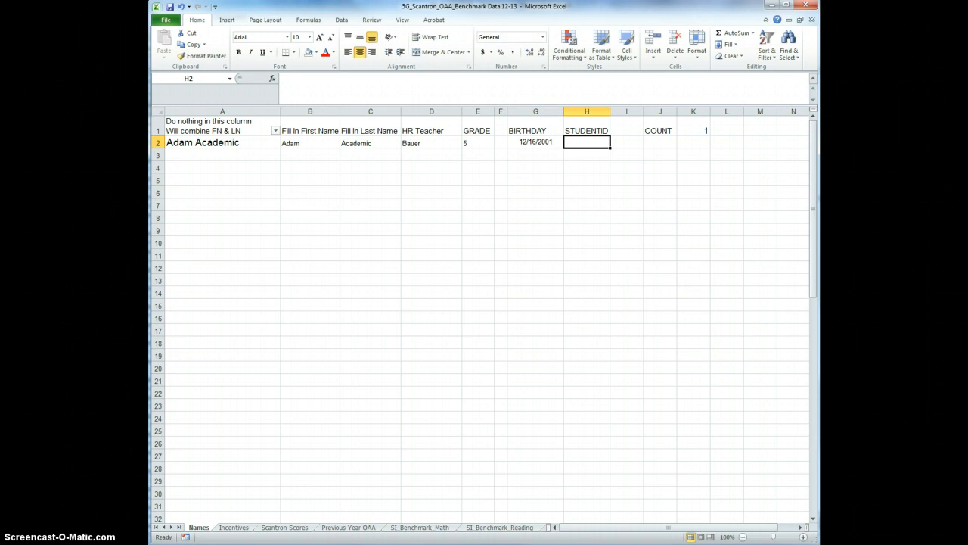
text(123456)
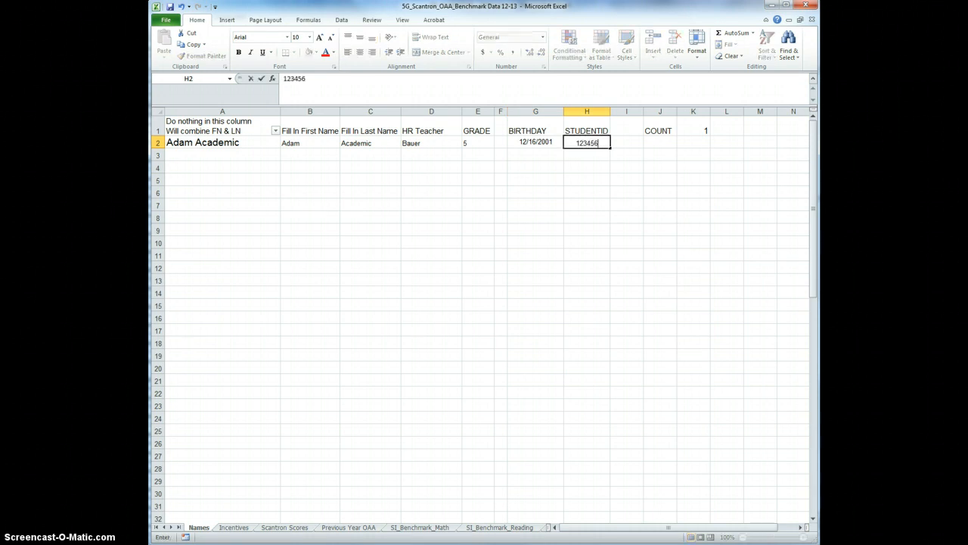
key(Tab)
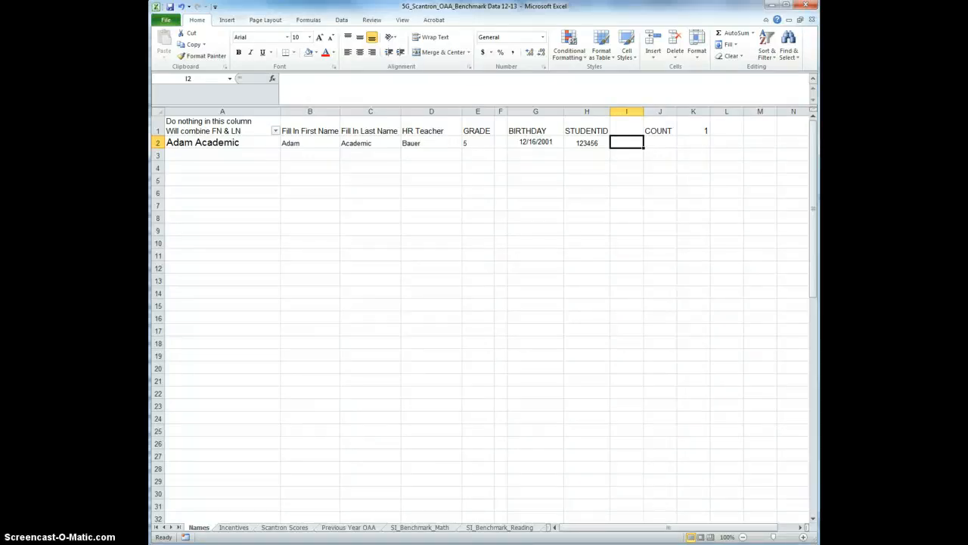
key(Return)
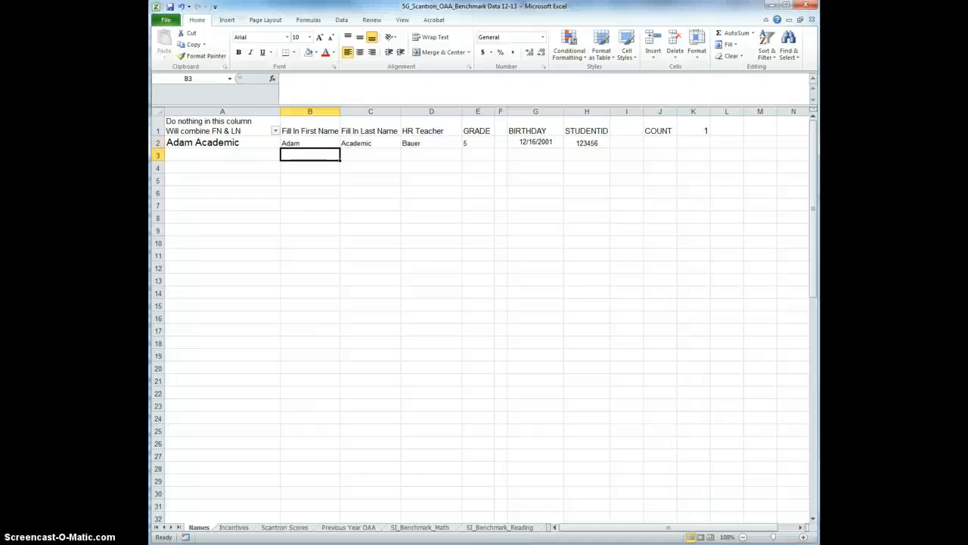
Step: Fill in the second student's first name, last name and homeroom teacher in row 3, with grade 5
text(Suzie)
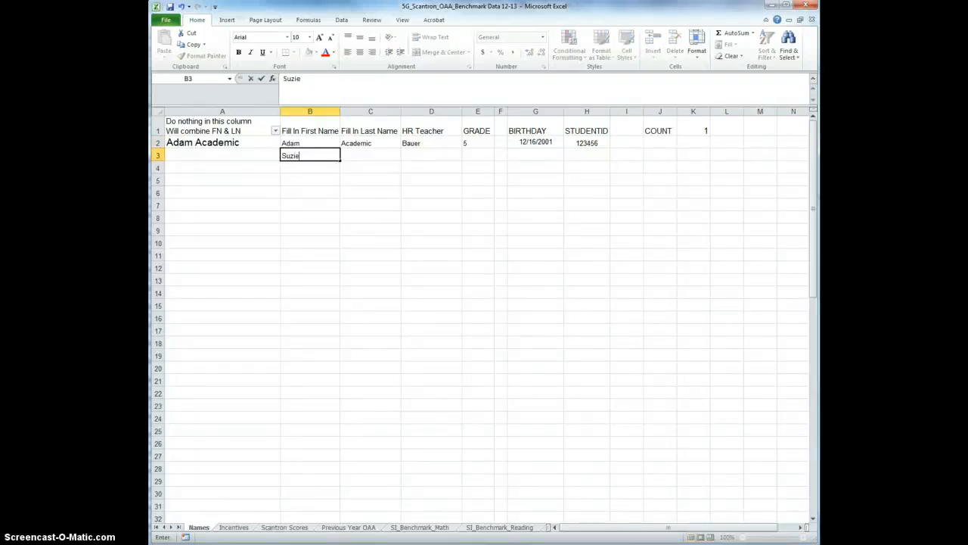
key(Tab)
text(Student)
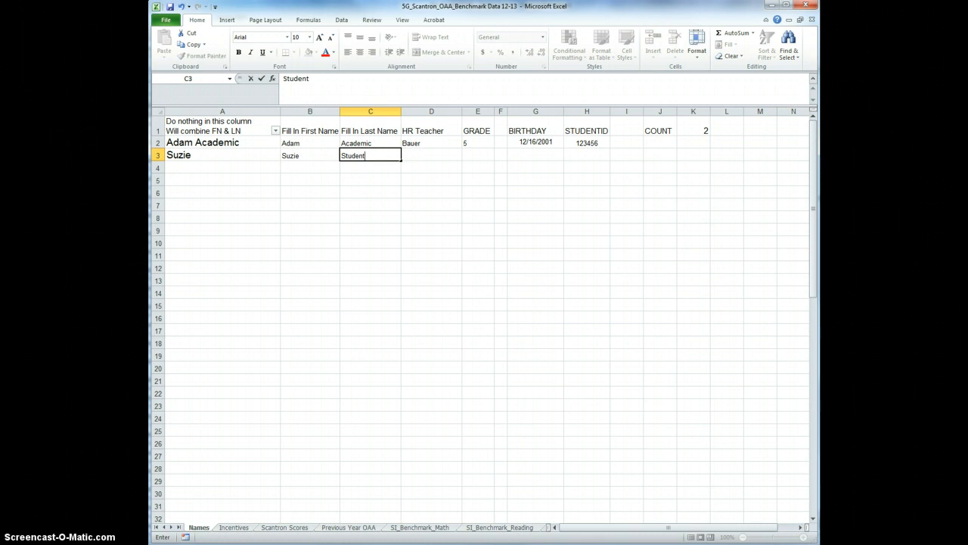
key(Tab)
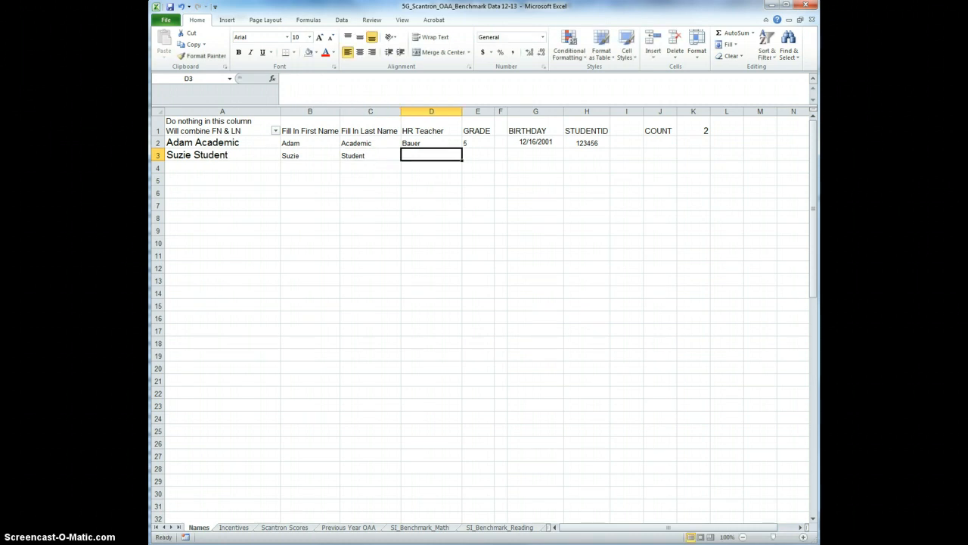
text(Bauer)
key(Tab)
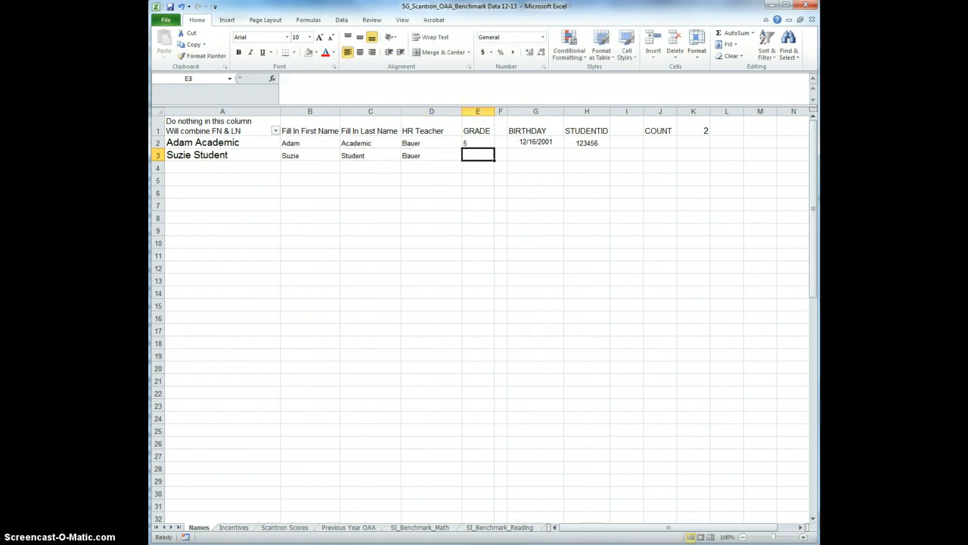
text(5)
key(Tab)
Step: Complete row 3 of the Names sheet with the second student's birthday and student ID
key(Tab)
text(1)
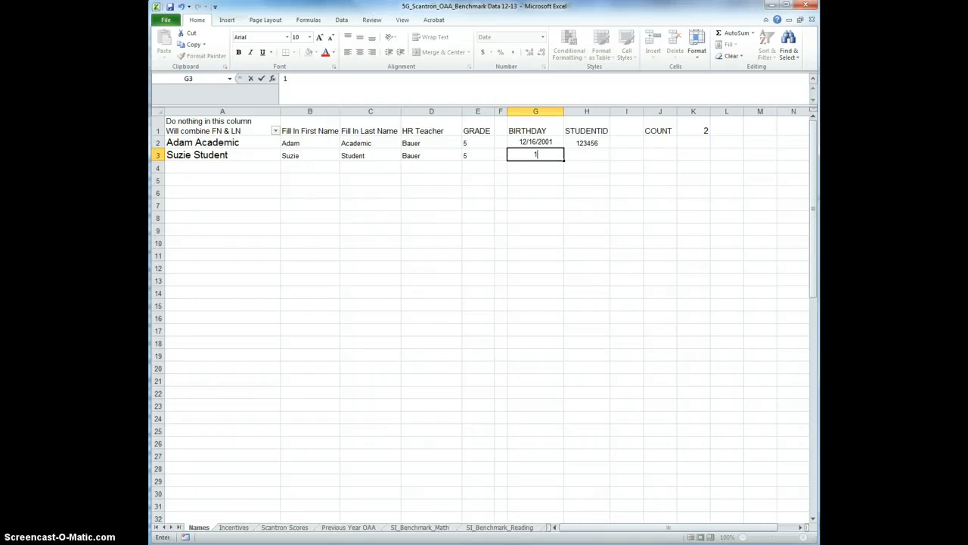
text(/16/200)
key(Tab)
text(987654)
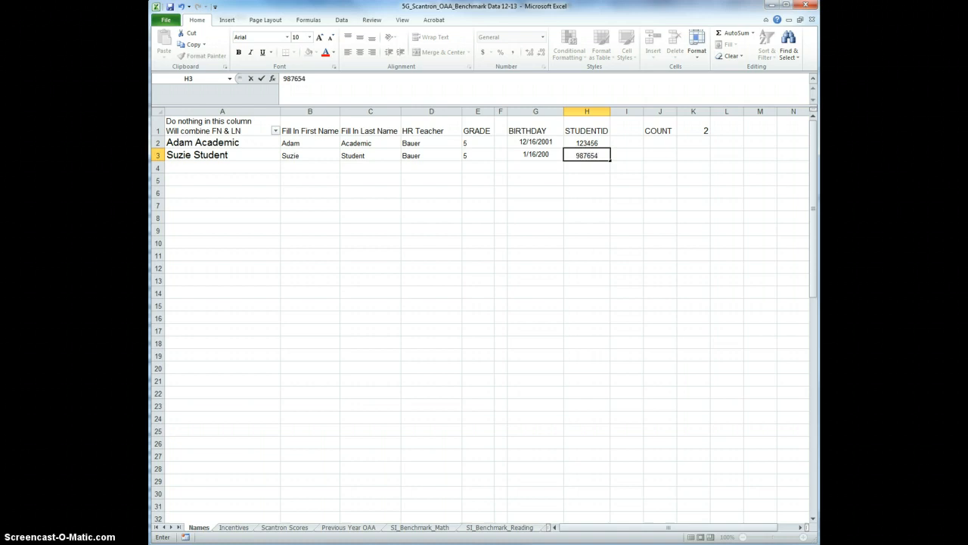
key(Return)
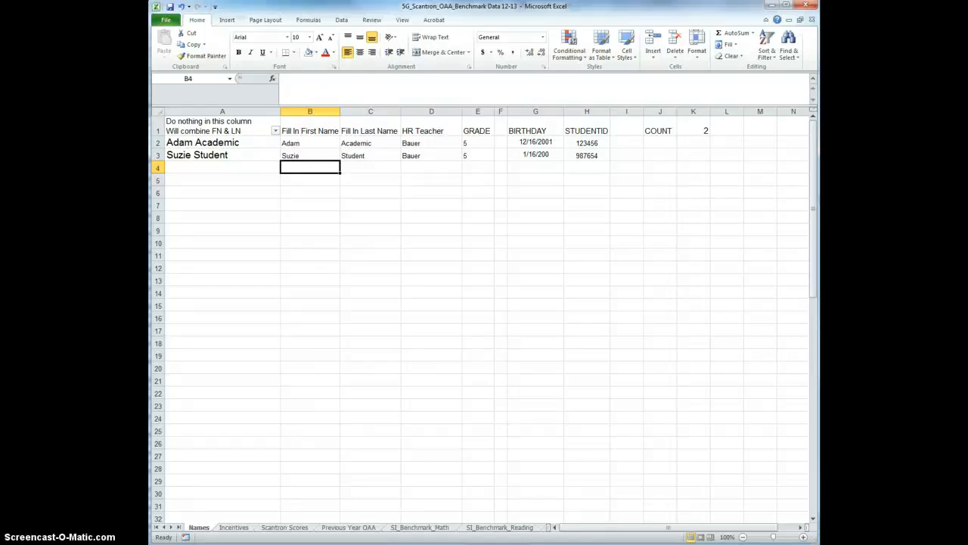
Step: On the Incentives sheet, enter "Oct." as the first student's CC Attendance
click(232, 528)
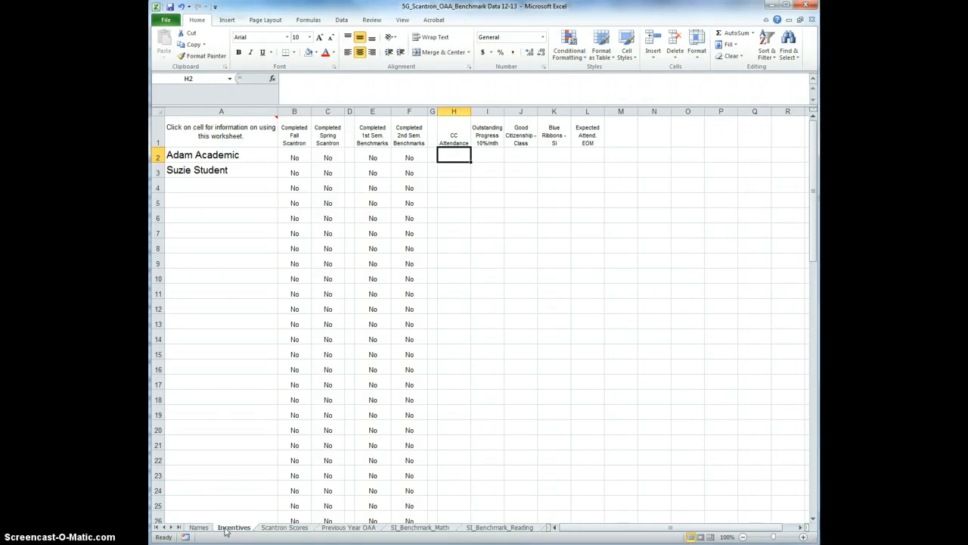
text(Oct.)
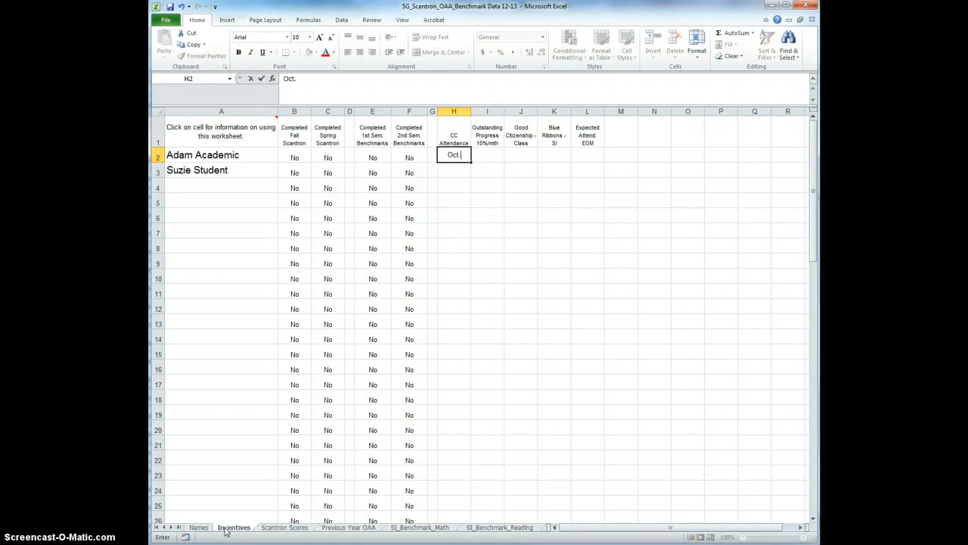
key(Return)
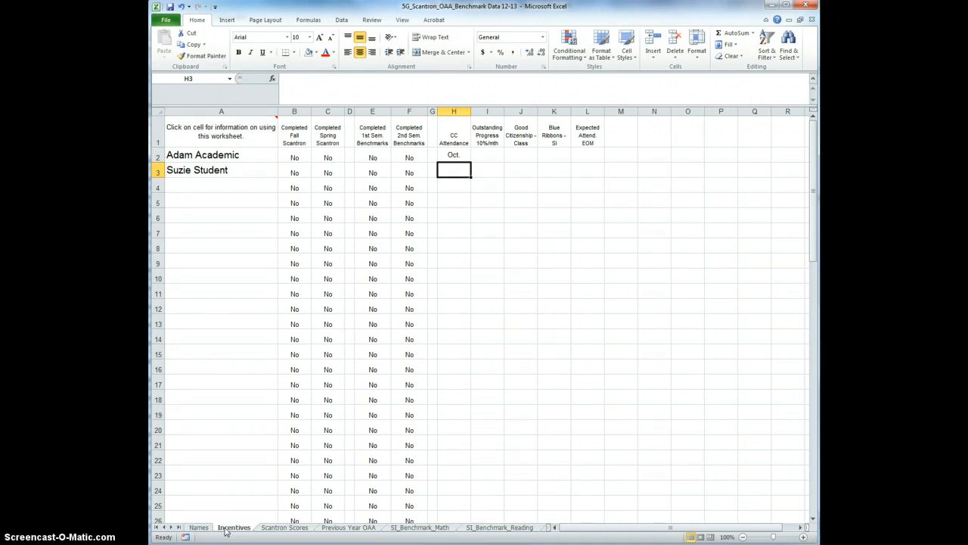
Step: On the Scantron Scores sheet, enter 2900 as the first student's Fall Math score
click(295, 528)
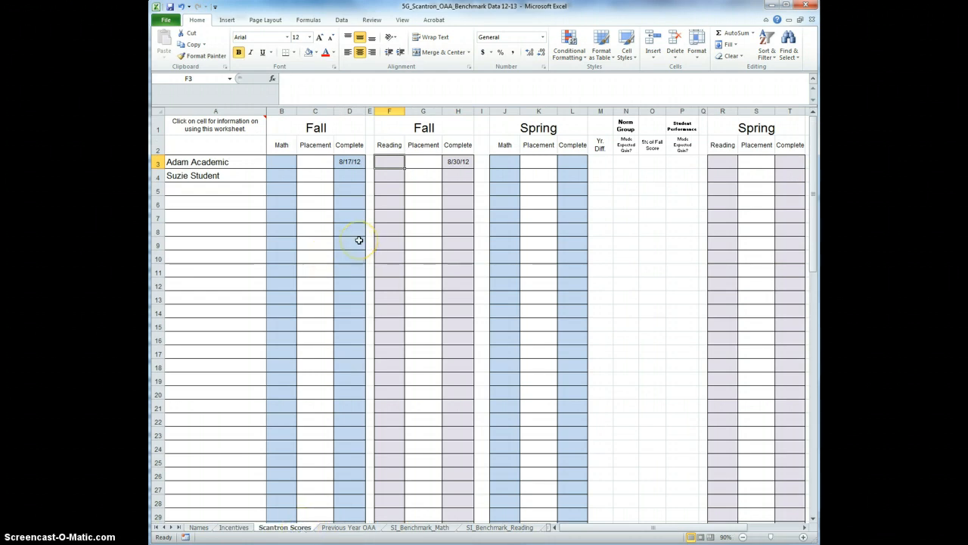
click(286, 165)
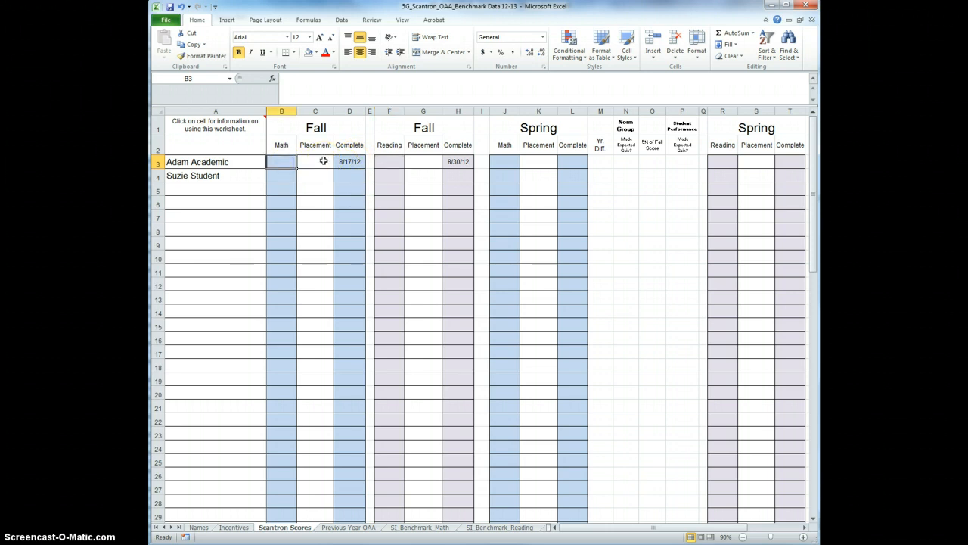
text(2900)
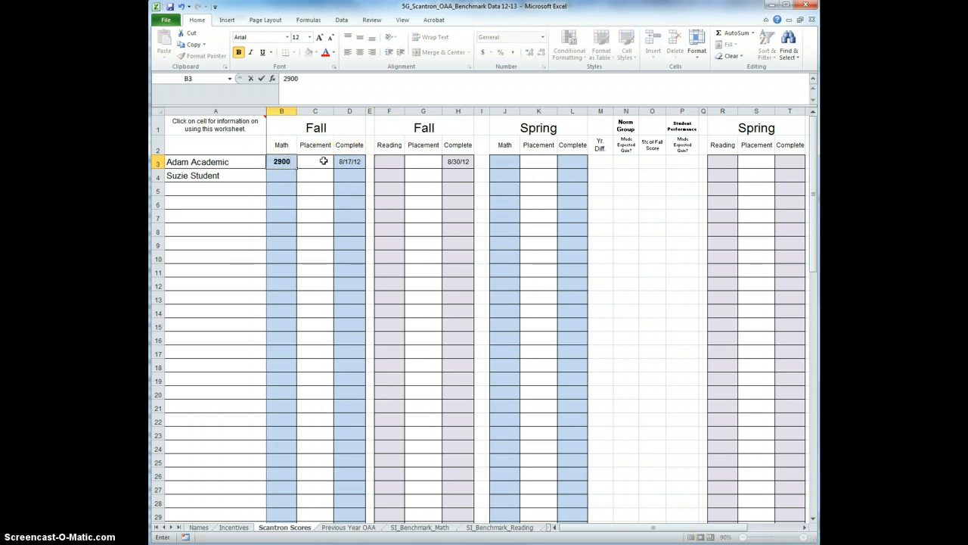
click(324, 161)
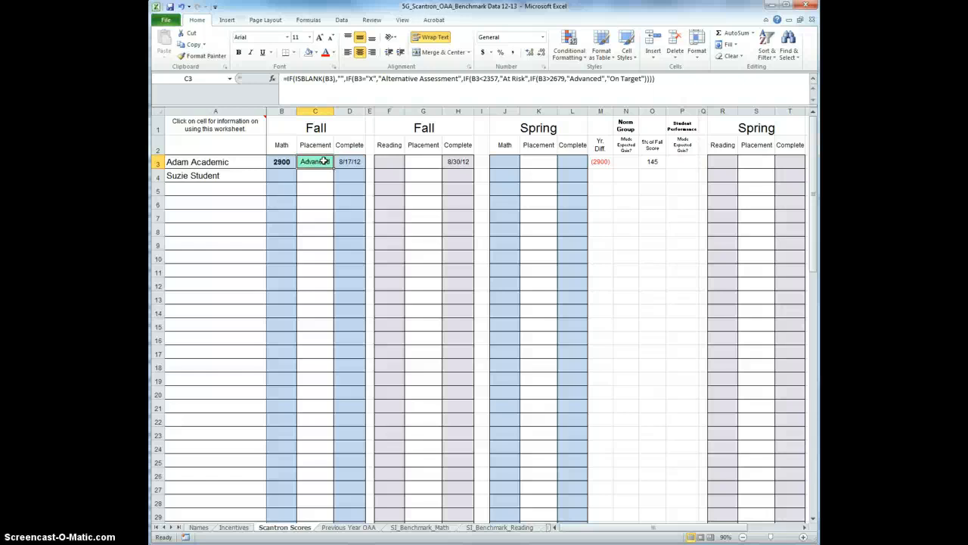
Step: Enter 2400 as the first student's Fall Reading score and view the totals below the score table
key(Right)
key(Right)
key(Right)
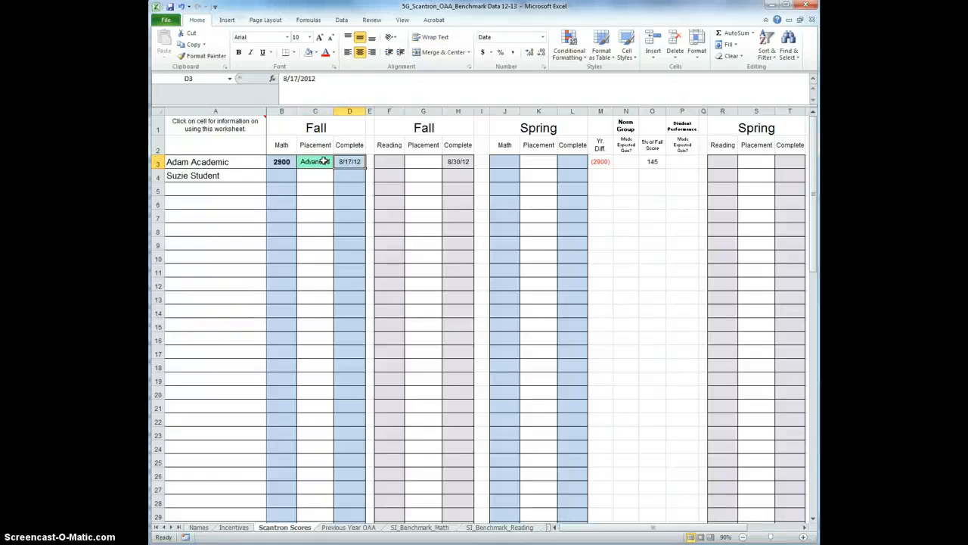
text(2400)
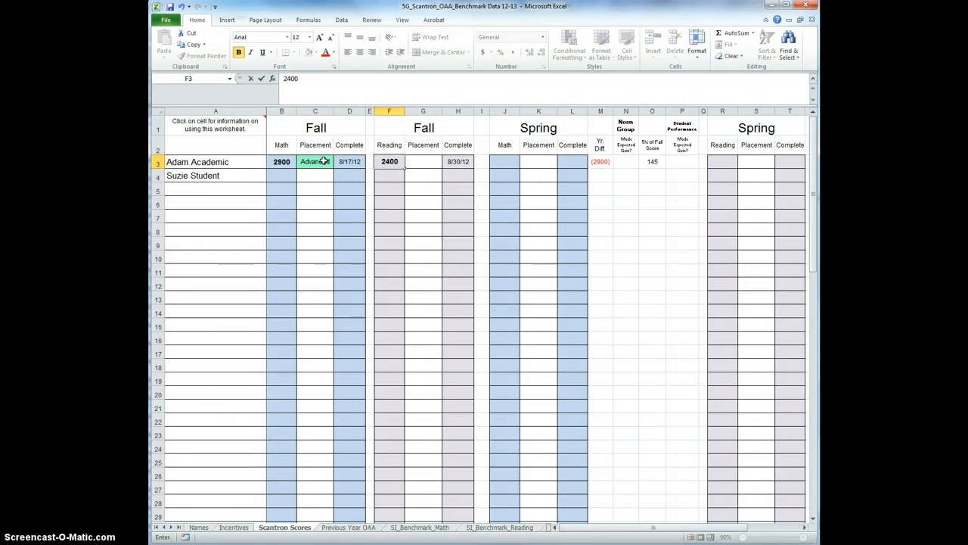
key(Right)
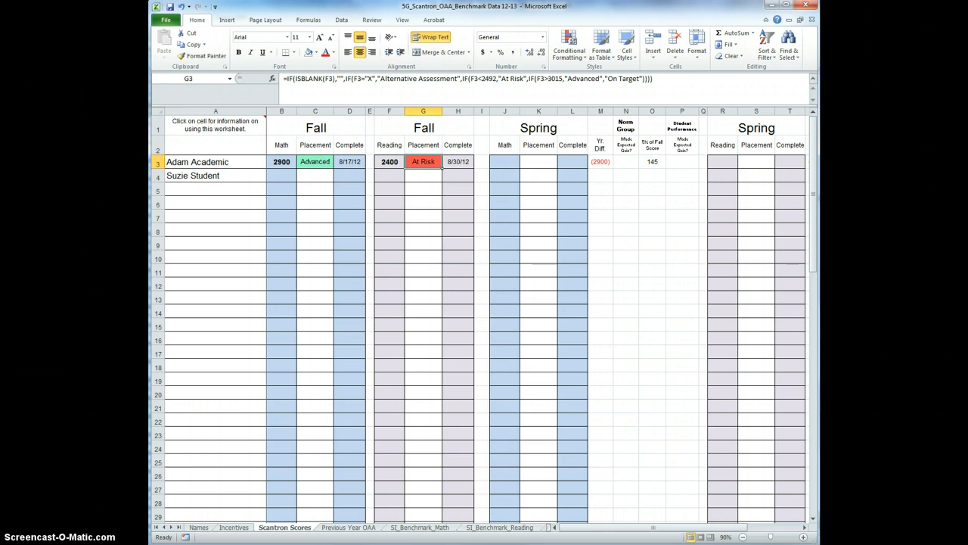
click(814, 152)
drag(814, 151, 815, 418)
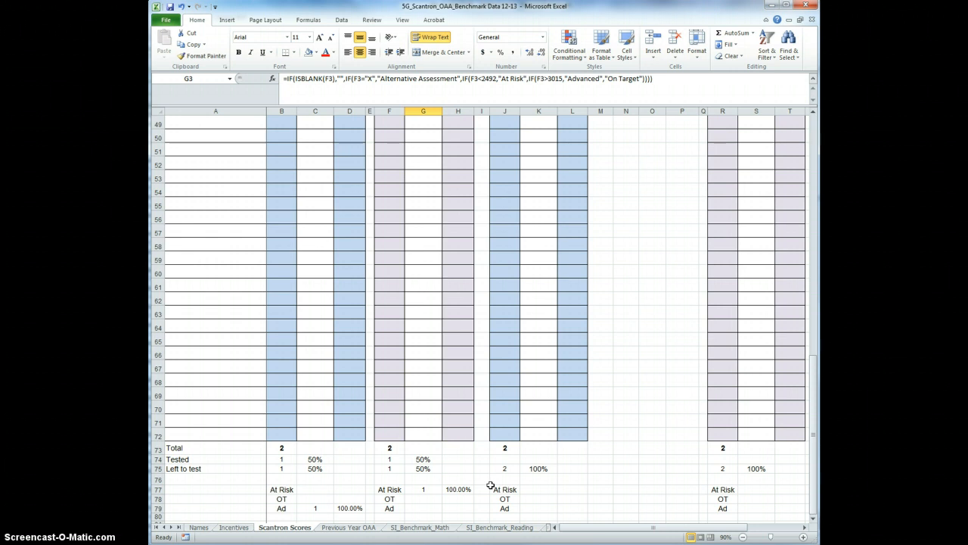
Step: On the Previous Year OAA sheet, enter 400 as the first student's OAA Math score
click(363, 528)
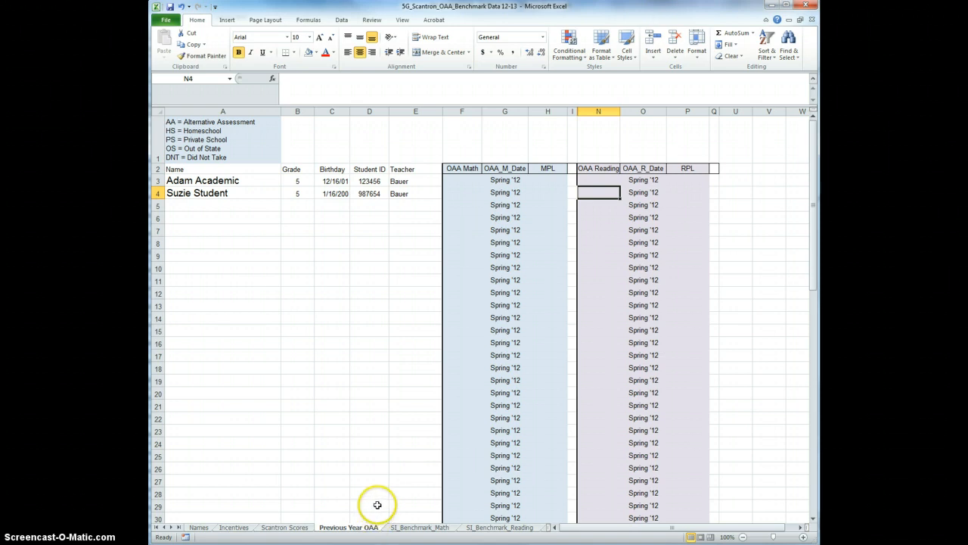
click(463, 180)
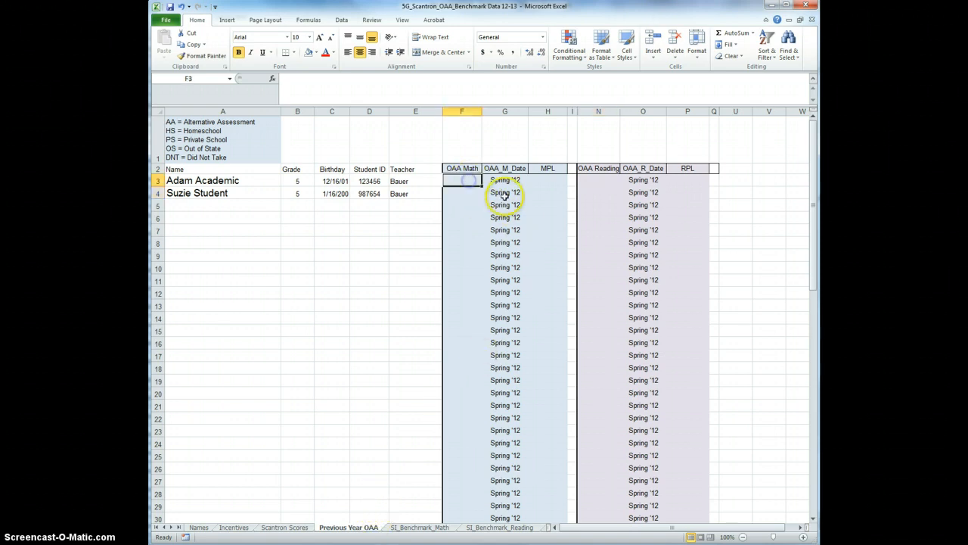
text(400)
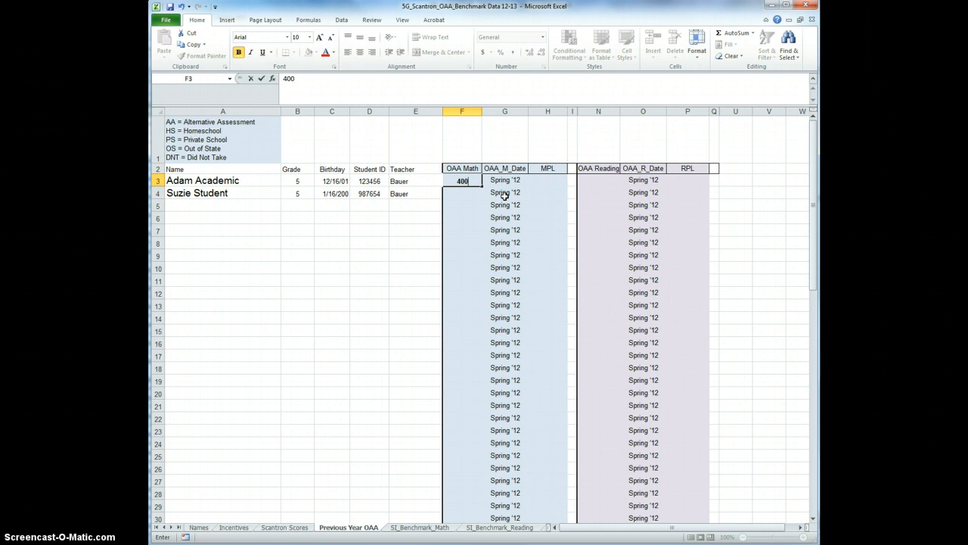
key(Tab)
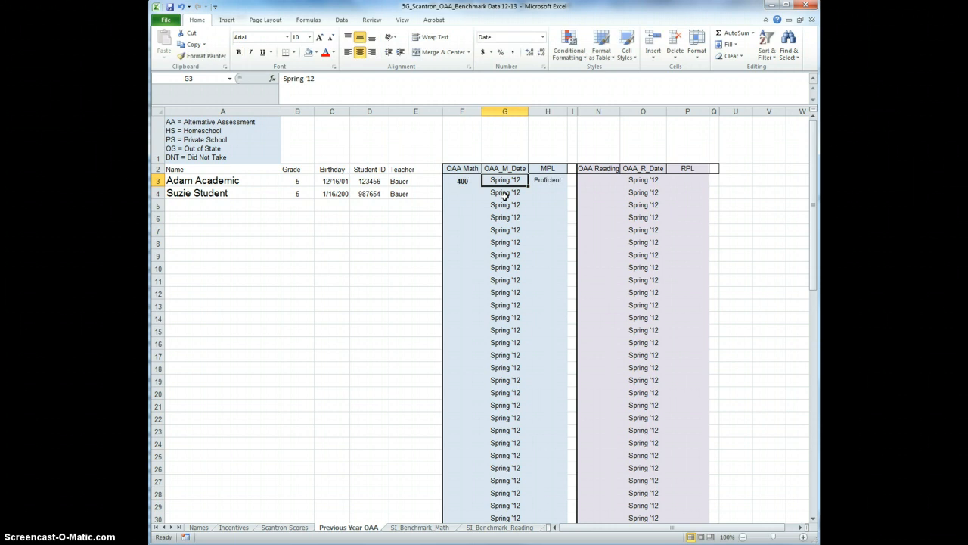
Step: Enter 385 as the first student's OAA Reading score in row 3
key(Tab)
key(Tab)
key(Tab)
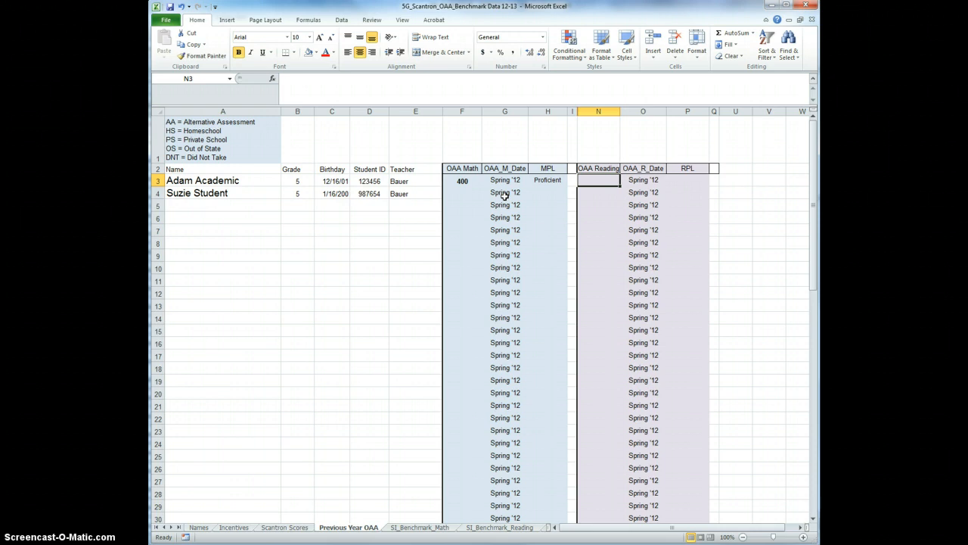
text(385)
key(Tab)
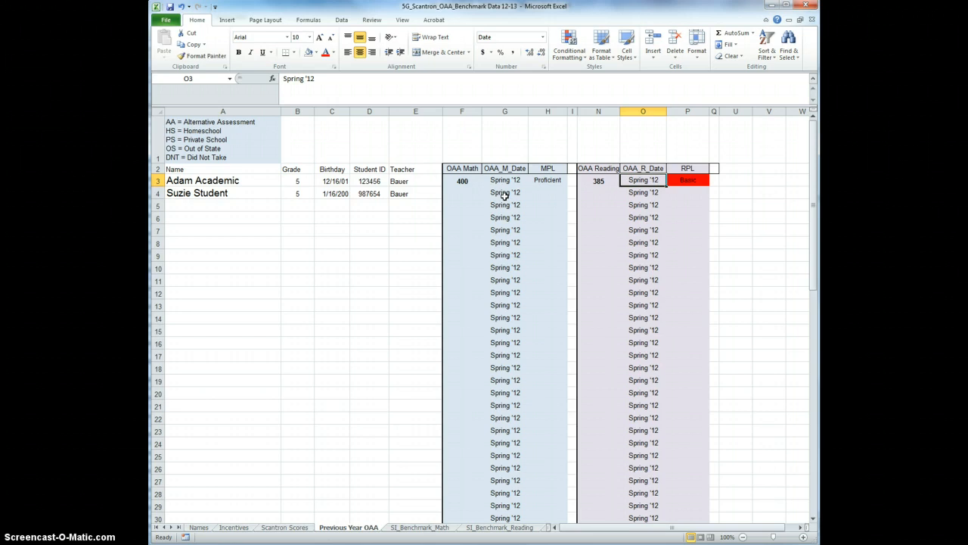
Step: Enter 365 as the second student's OAA Math score in row 4 of the Previous Year OAA sheet
key(Left)
key(Left)
key(Left)
key(Left)
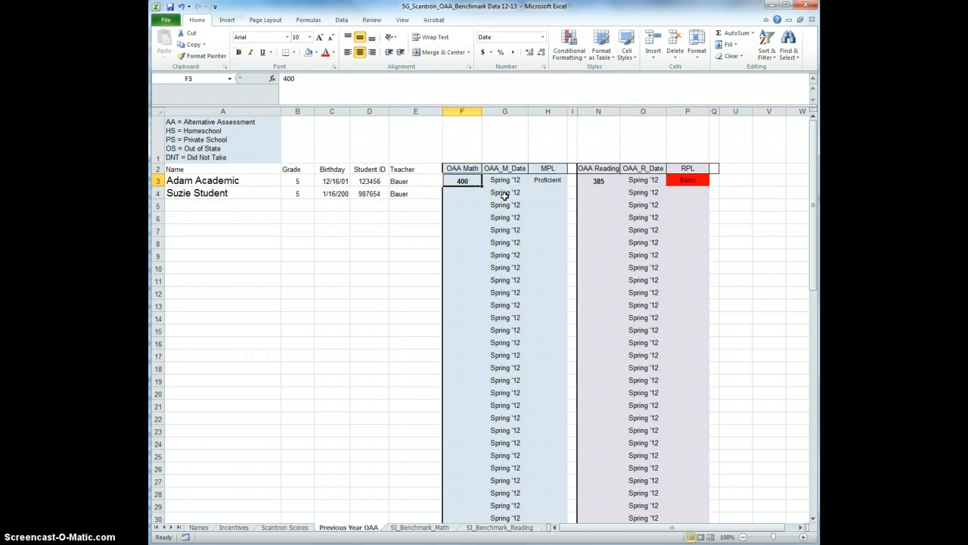
key(Down)
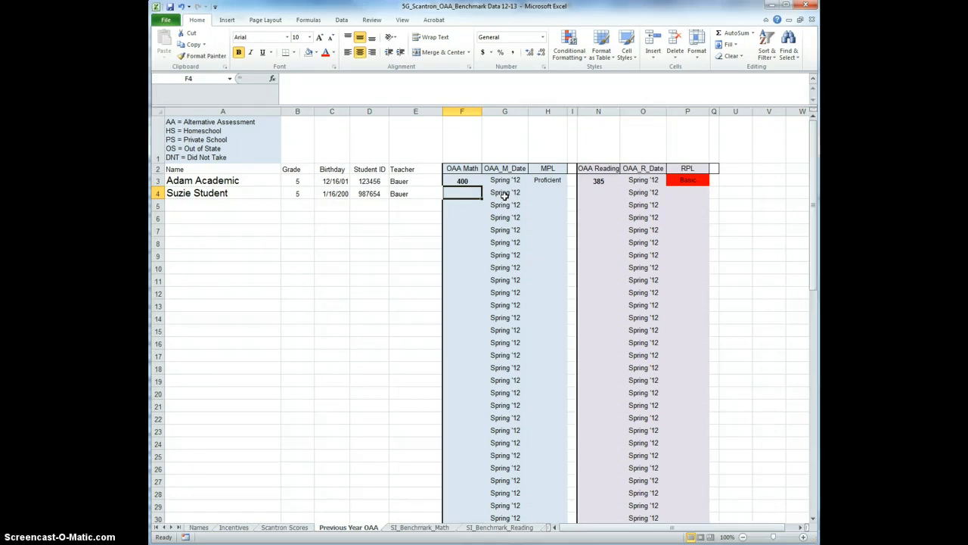
text(365)
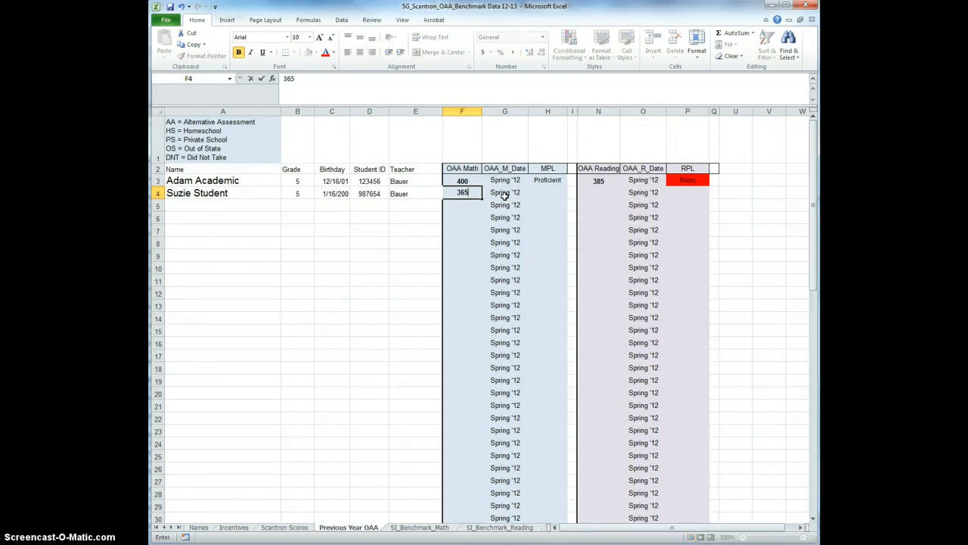
key(Tab)
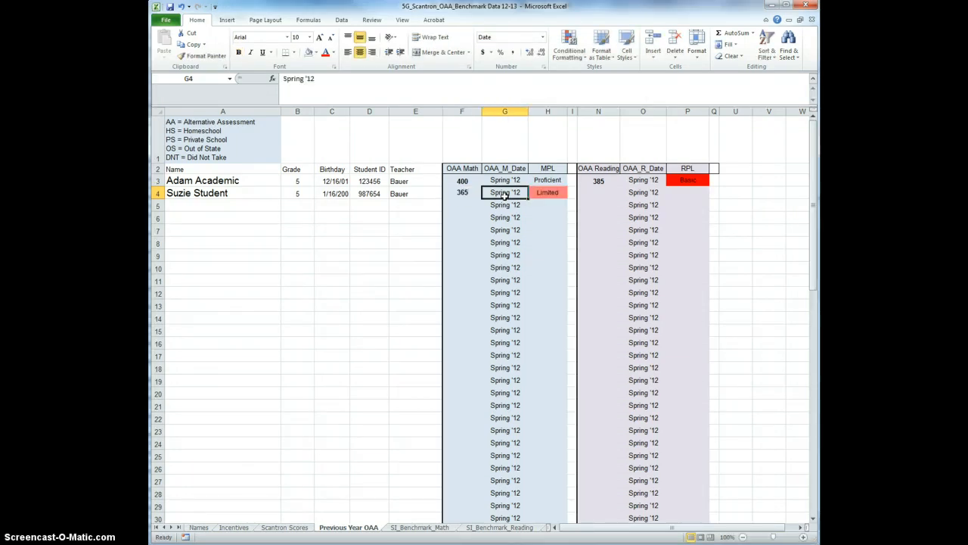
Step: Enter 478 as the second student's OAA Reading score in row 4
key(Tab)
key(Tab)
key(Tab)
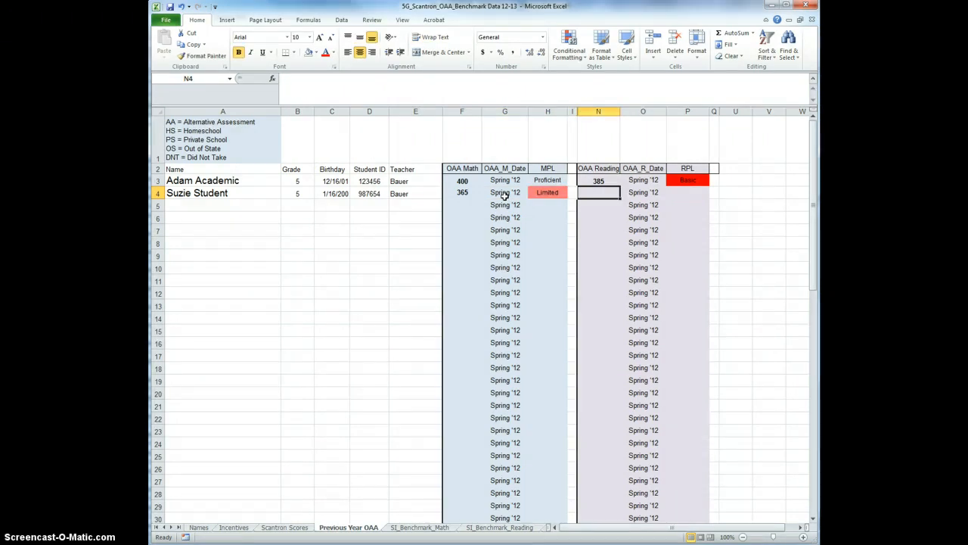
text(478)
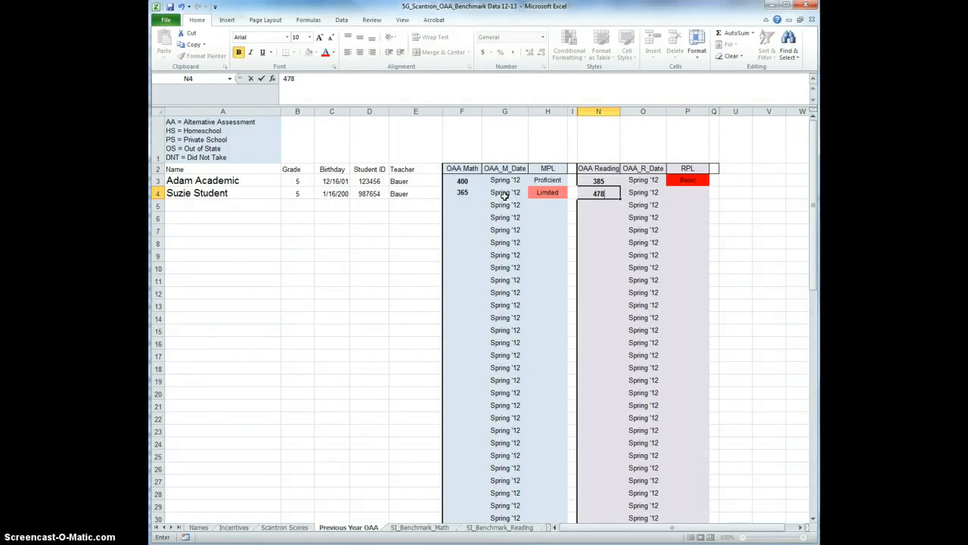
key(Tab)
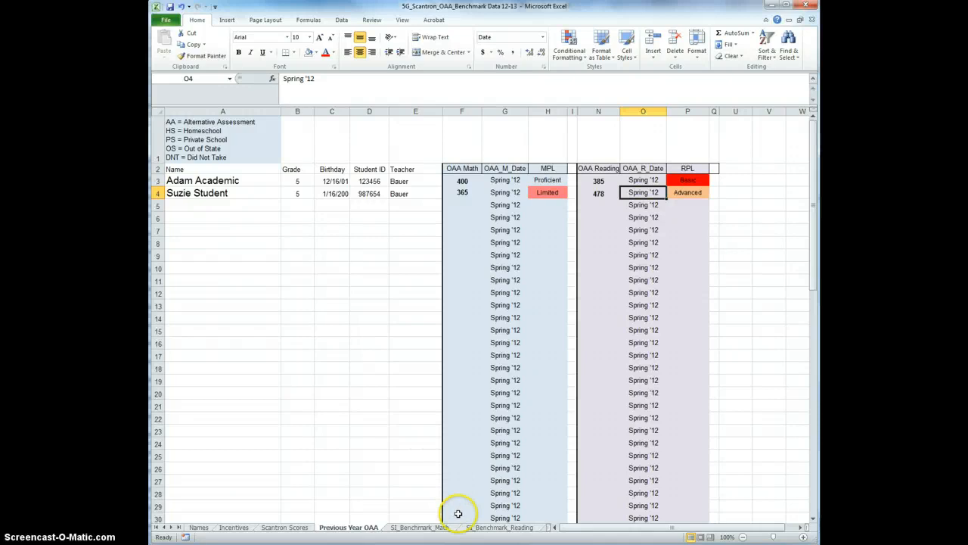
Step: On the SI_Benchmark_Math sheet, enter 35.6 minutes and a scaled score of 378 for the first student's September Benchmark 1
click(421, 528)
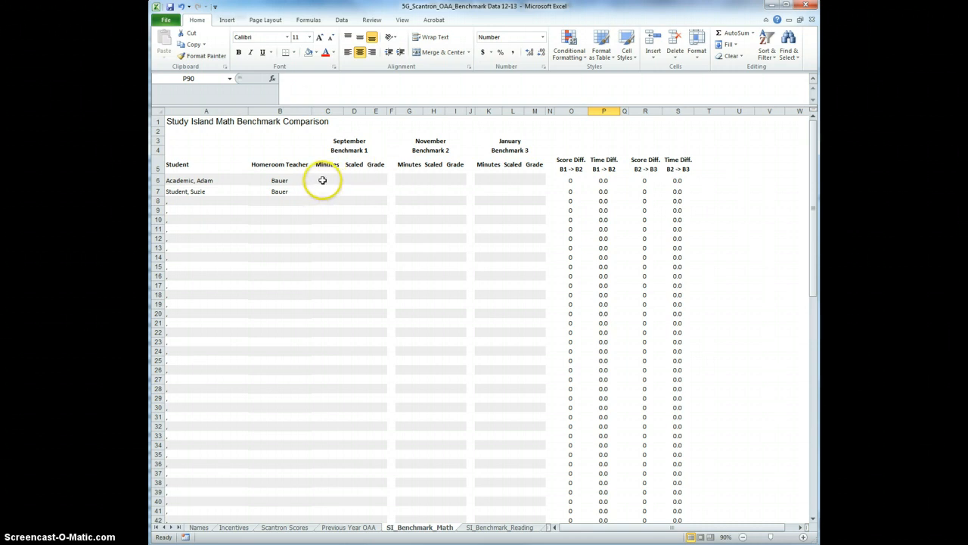
click(322, 180)
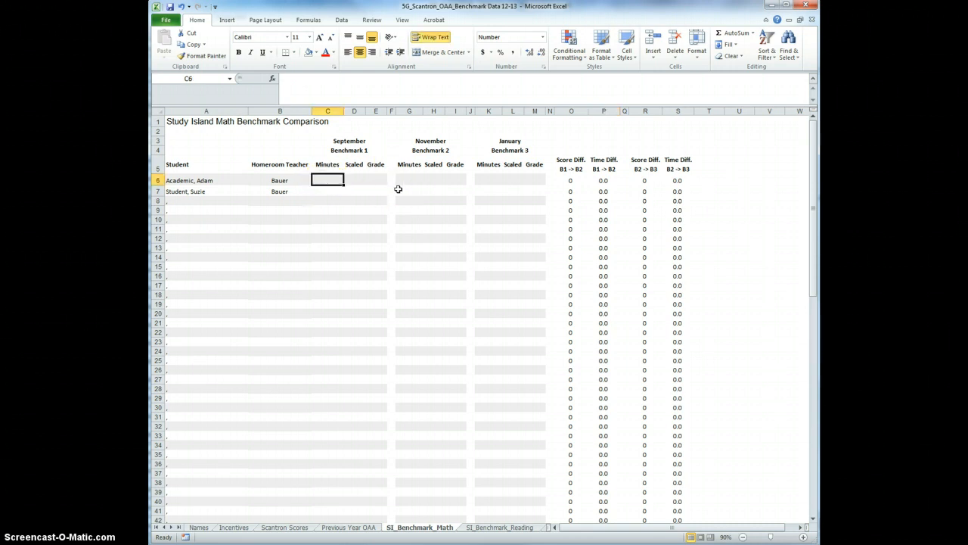
text(35.6)
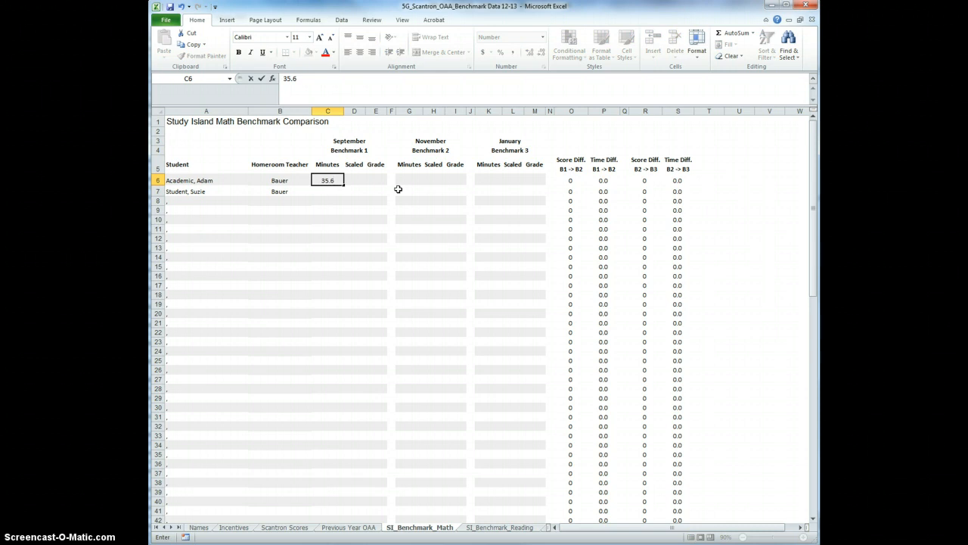
key(Tab)
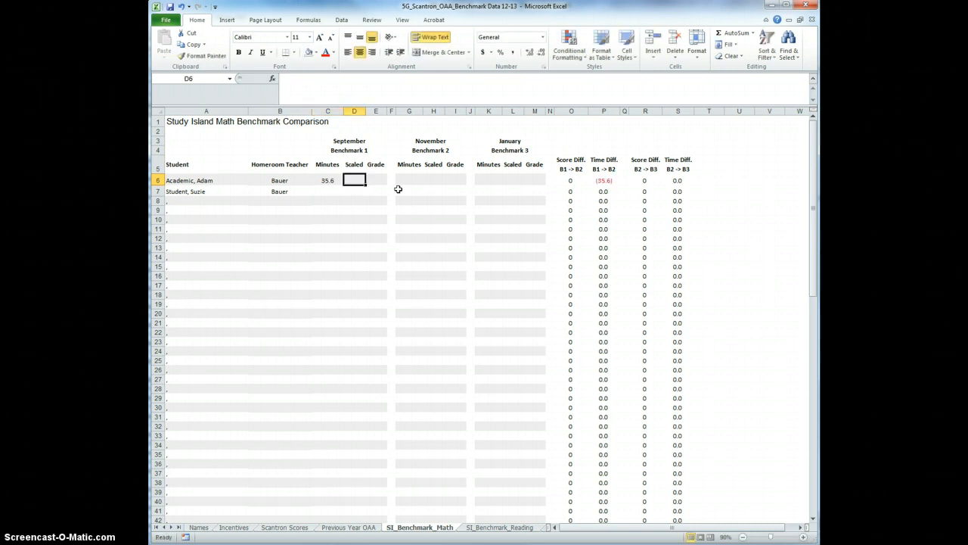
text(378)
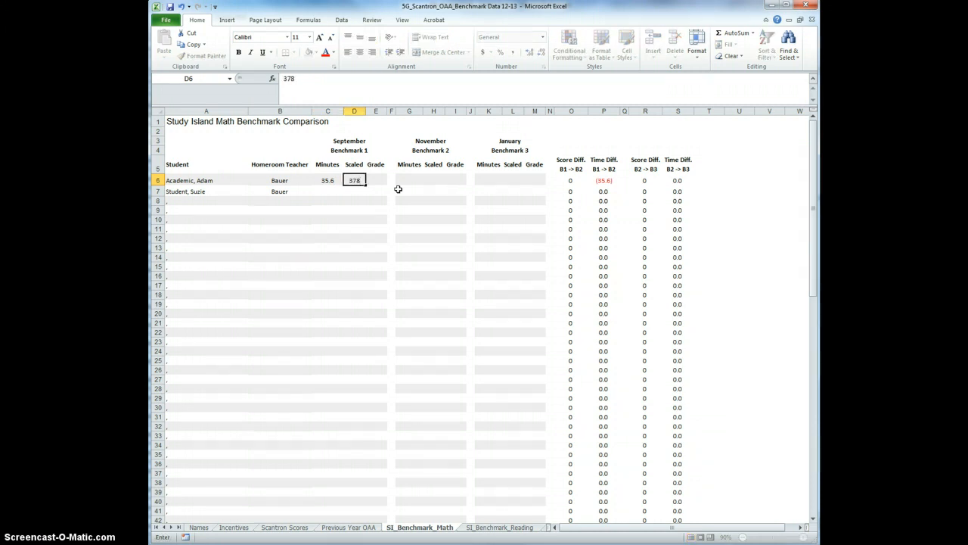
key(Tab)
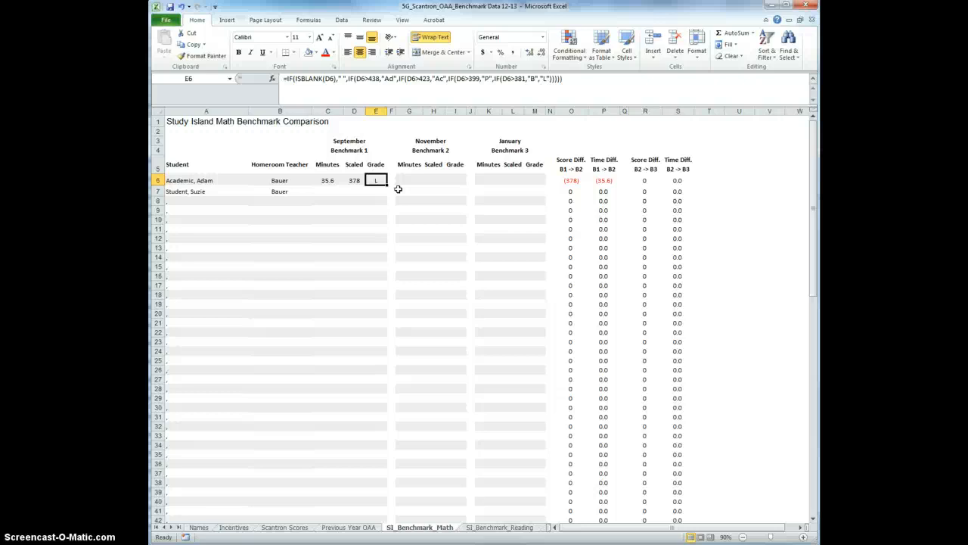
Step: Enter 15.0 minutes and a scaled score of 415 for the second student's September math benchmark, and view the totals below the table
key(Return)
key(Left)
key(Left)
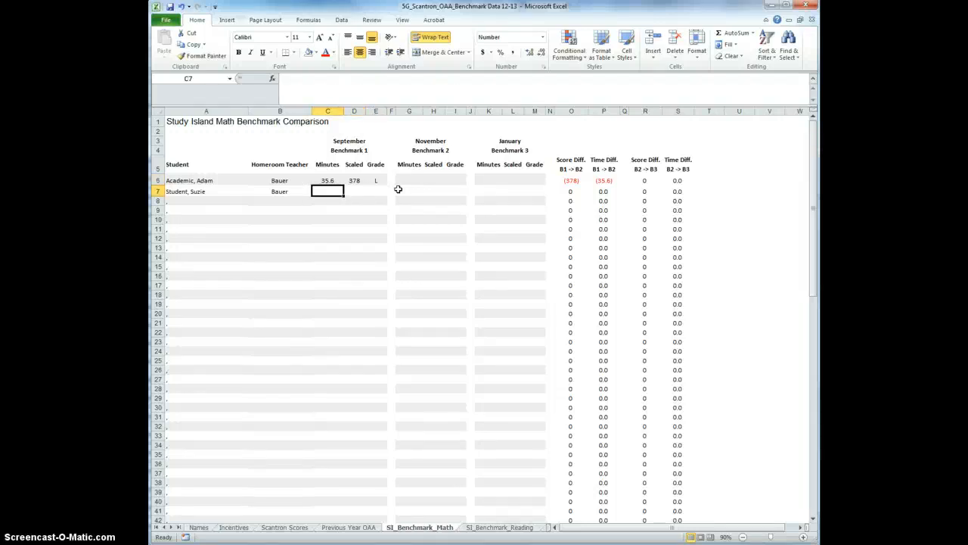
text(15)
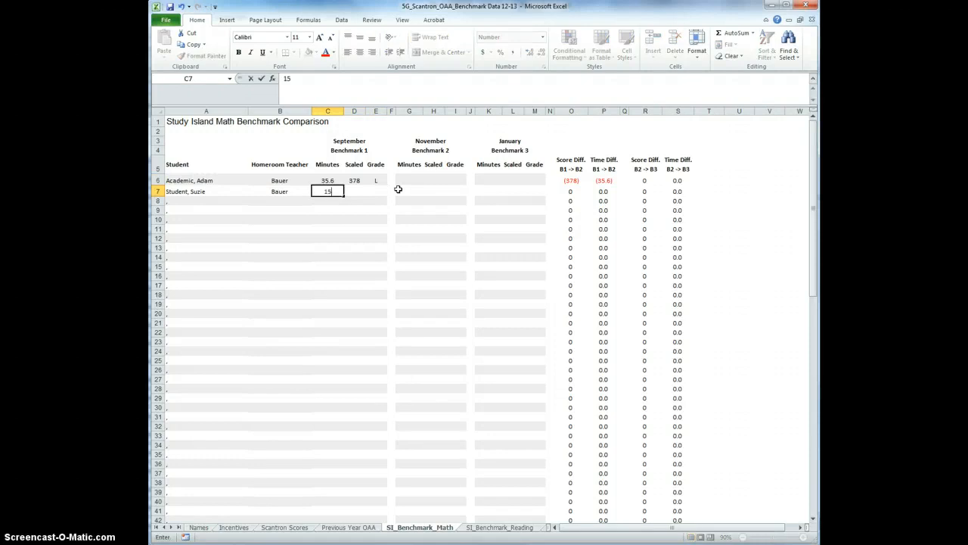
text(.0)
key(Tab)
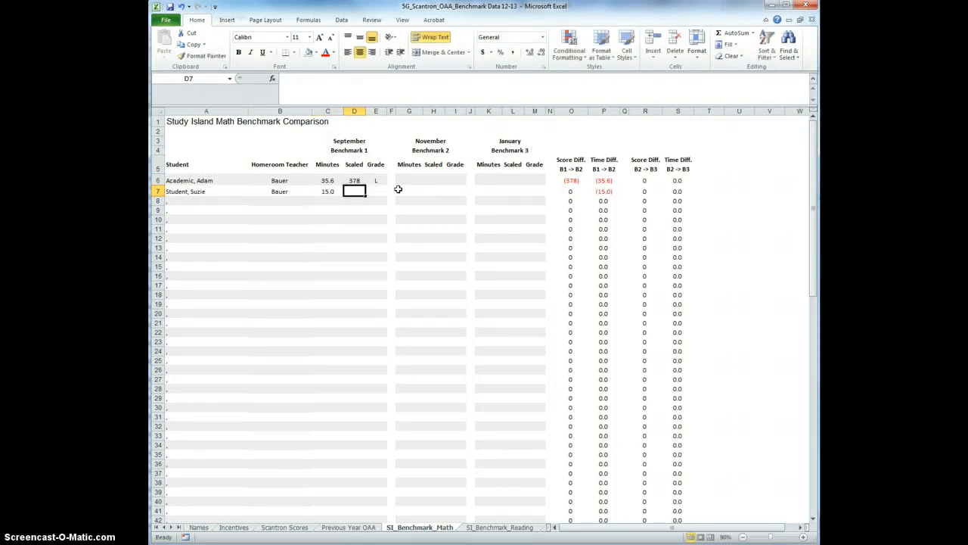
text(415)
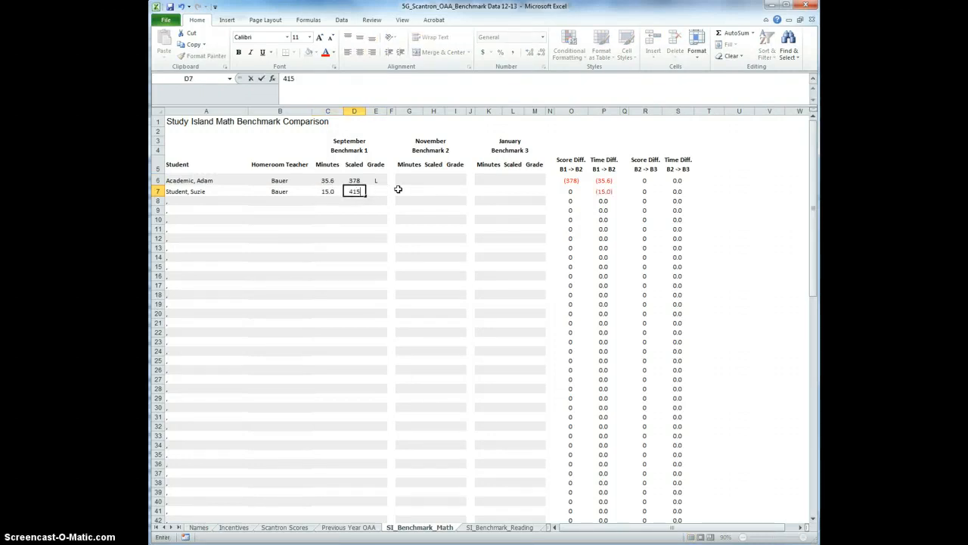
key(Return)
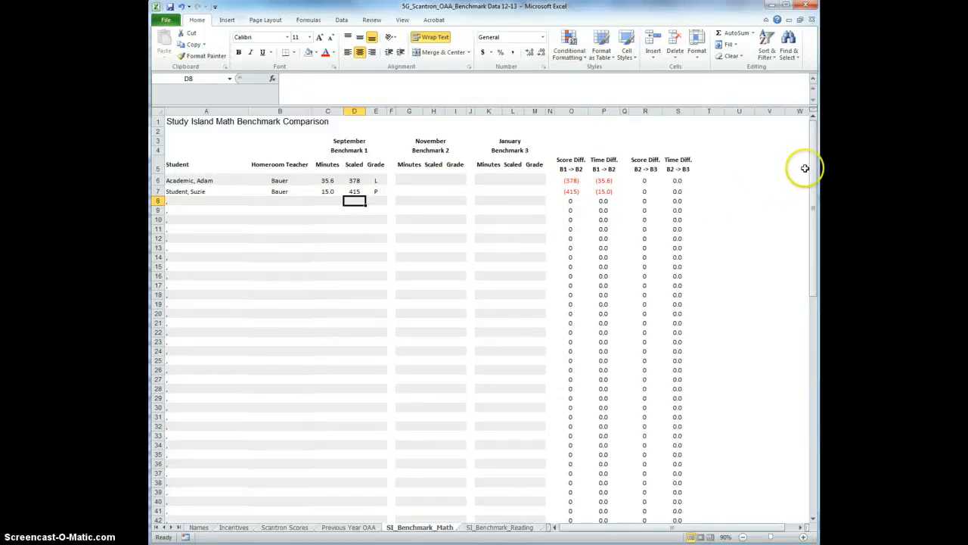
drag(814, 170, 809, 340)
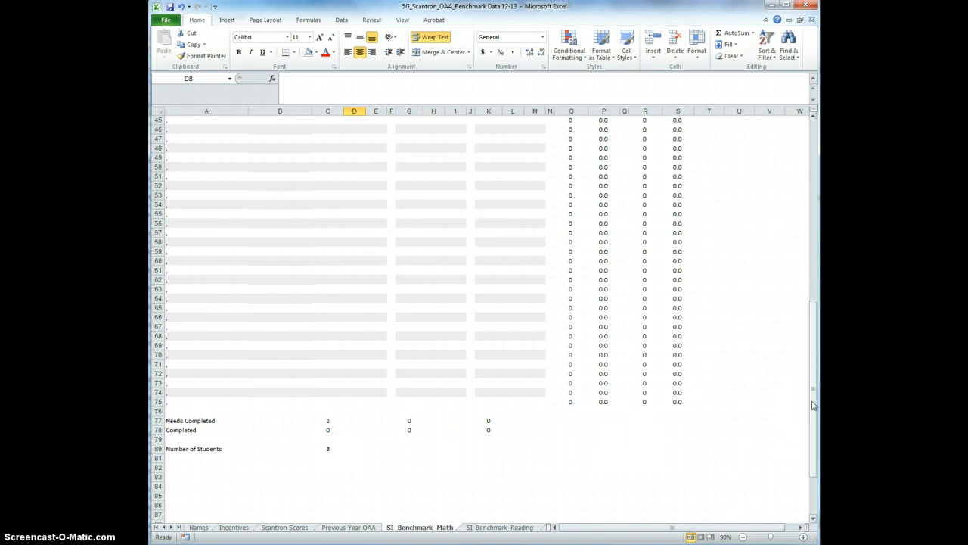
drag(813, 405, 804, 363)
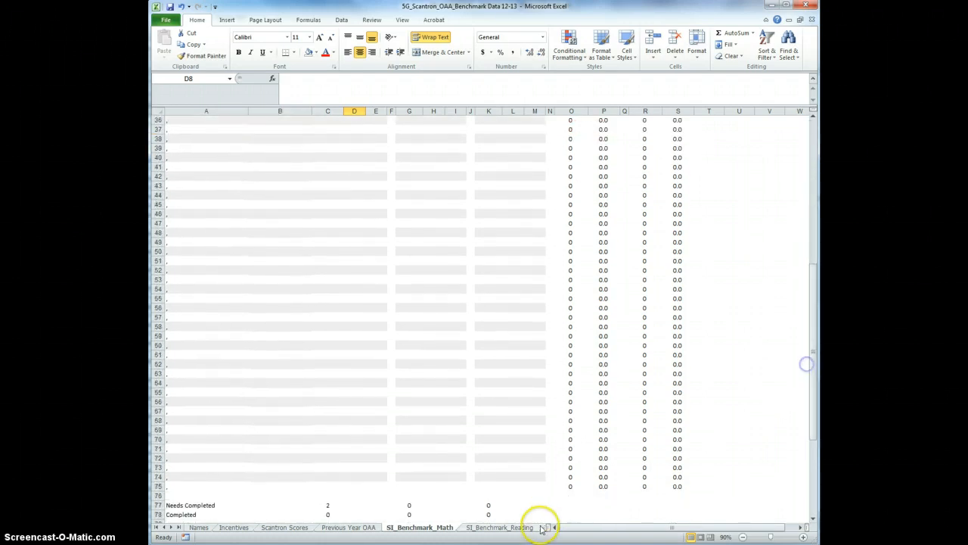
Step: On the SI_Benchmark_Reading sheet, enter 65.3 minutes and a scaled score of 456 for the first student's September Benchmark 1
click(526, 527)
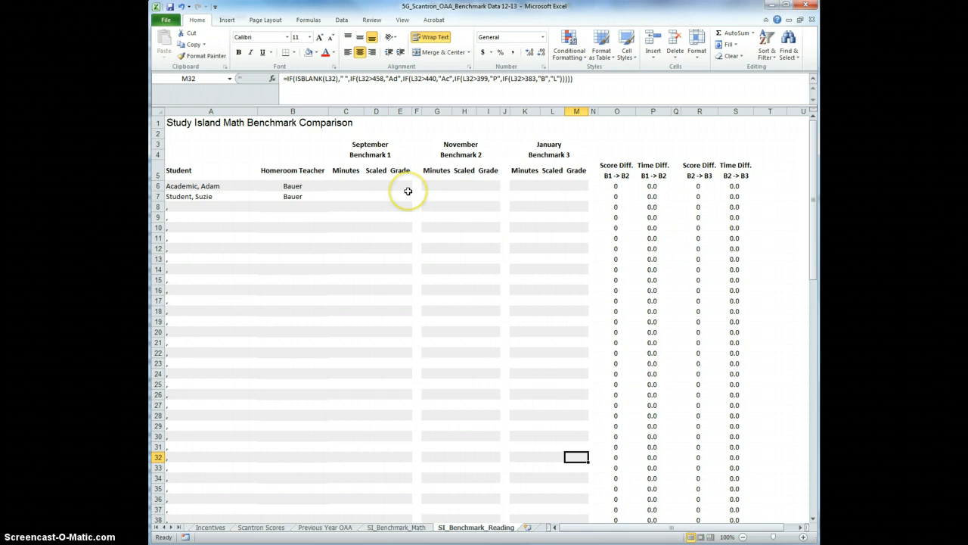
click(352, 189)
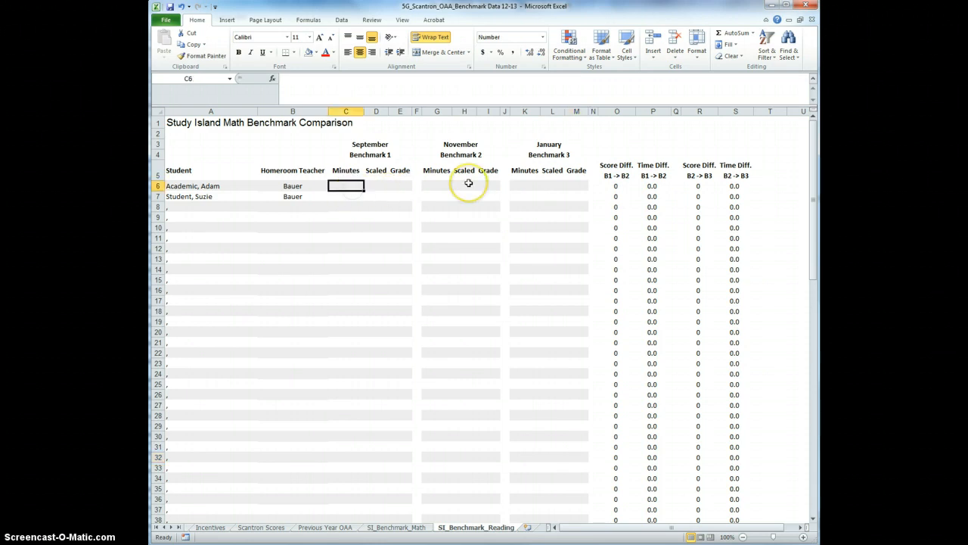
text(65.3)
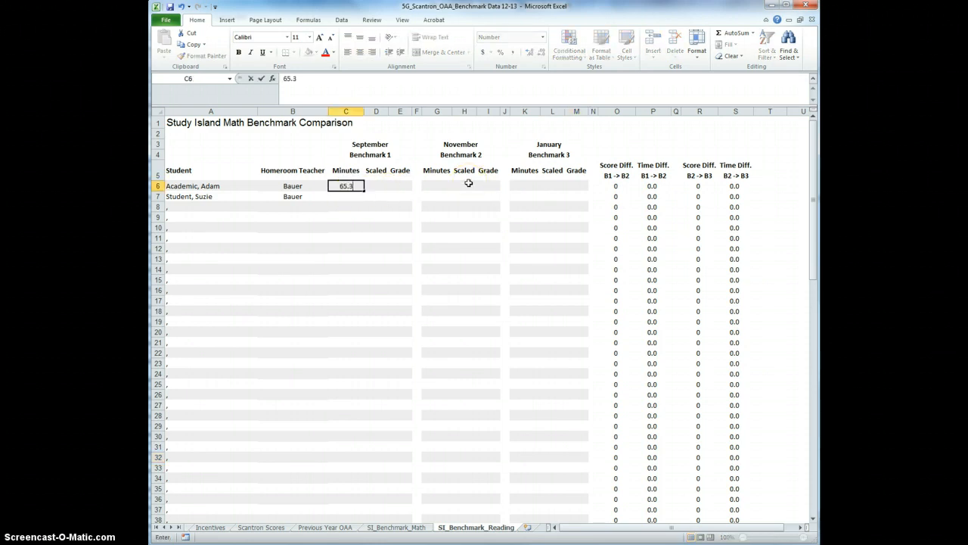
key(Tab)
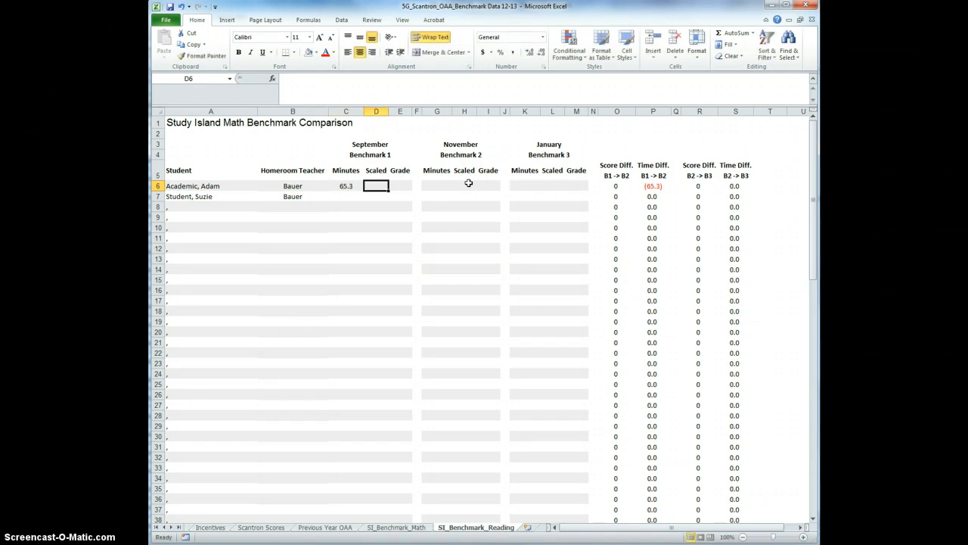
text(456)
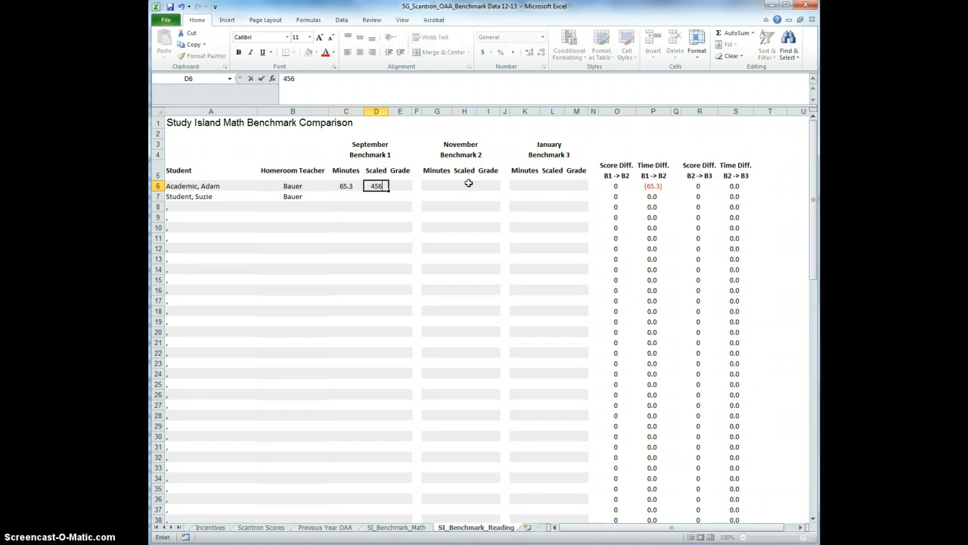
key(Down)
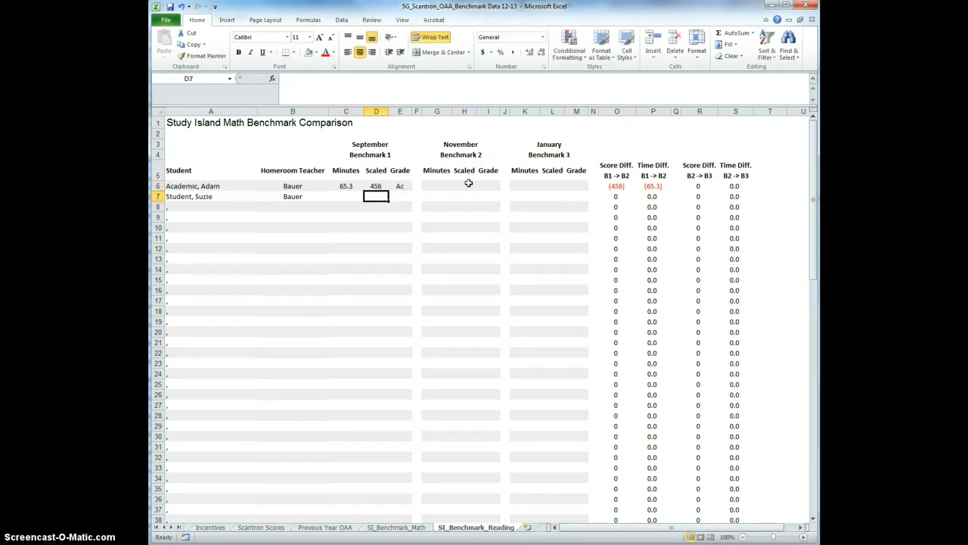
Step: Enter 120.9 minutes and a scaled score of 398 for the second student's September reading benchmark
key(Left)
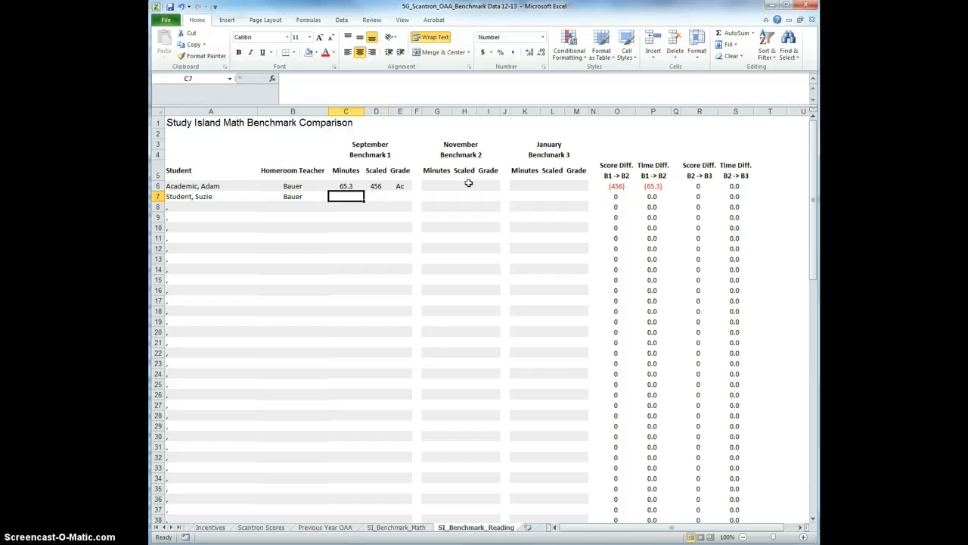
text(120.9)
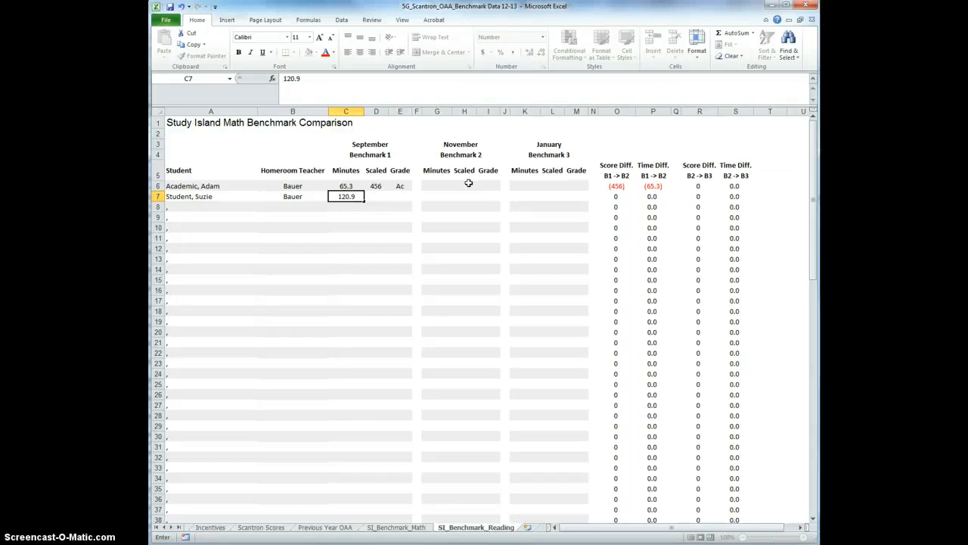
key(Tab)
text(398)
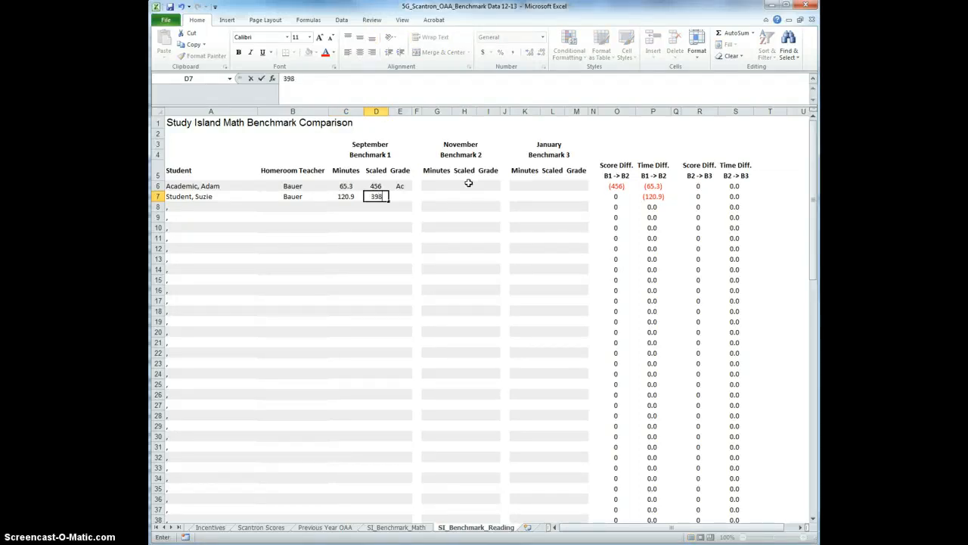
key(Tab)
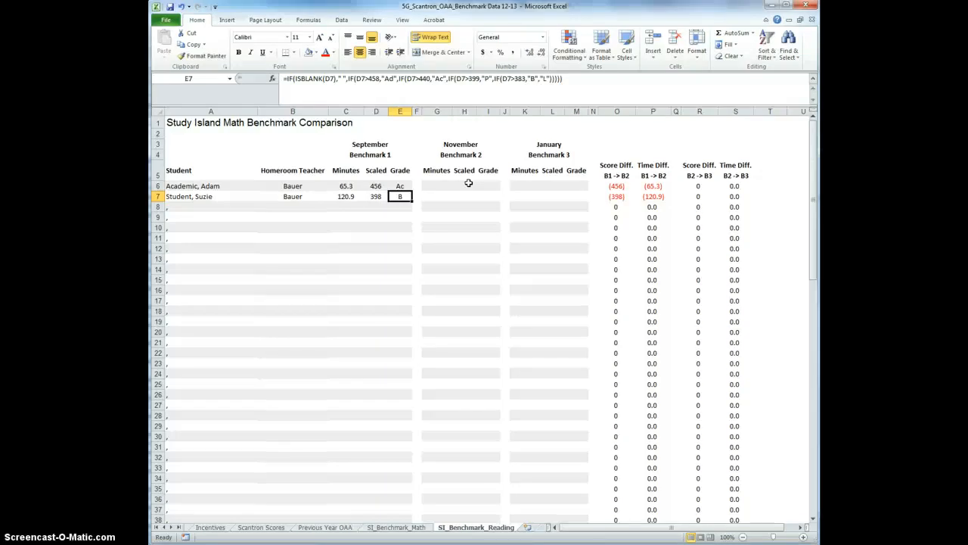
Step: Check the completion totals below the reading benchmark table and return to the Incentives sheet
scroll(491, 250, down, 6)
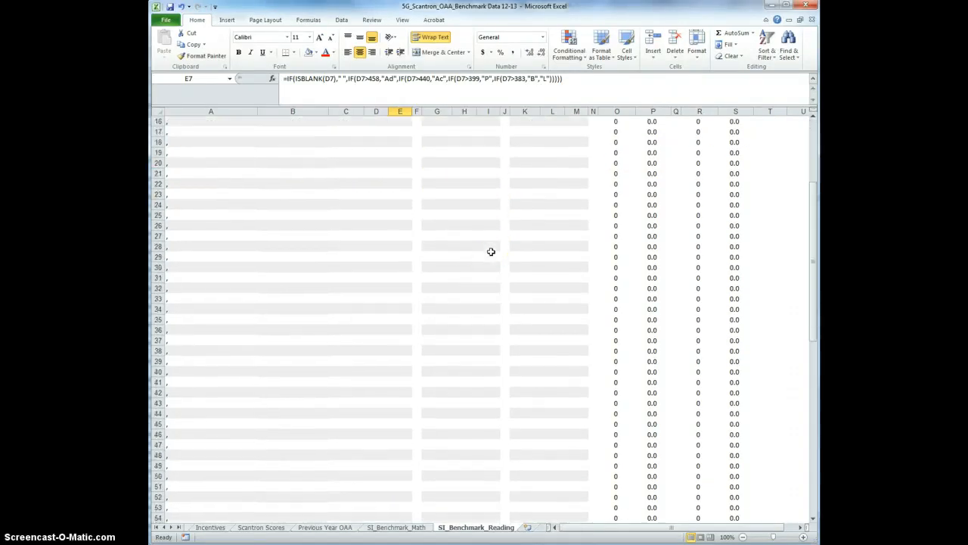
scroll(491, 251, down, 8)
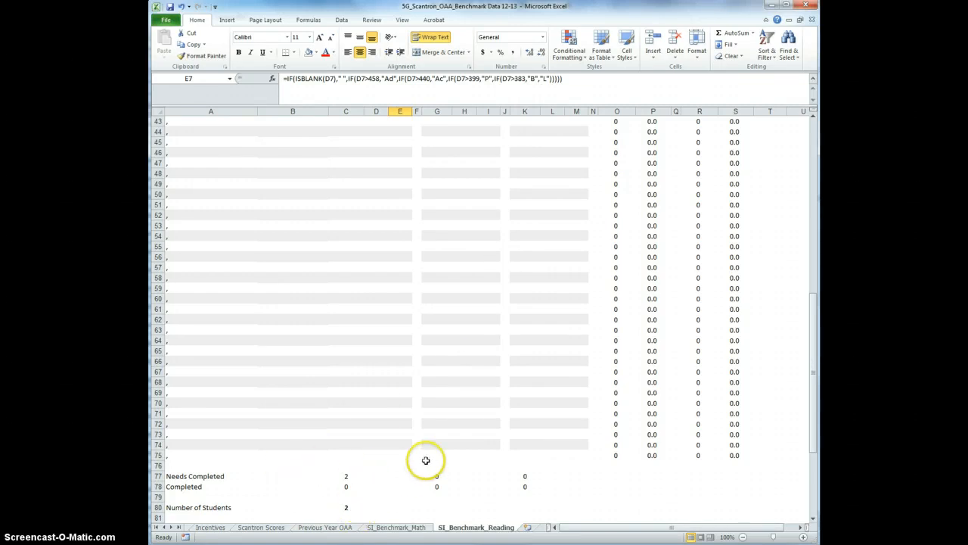
scroll(425, 459, up, 14)
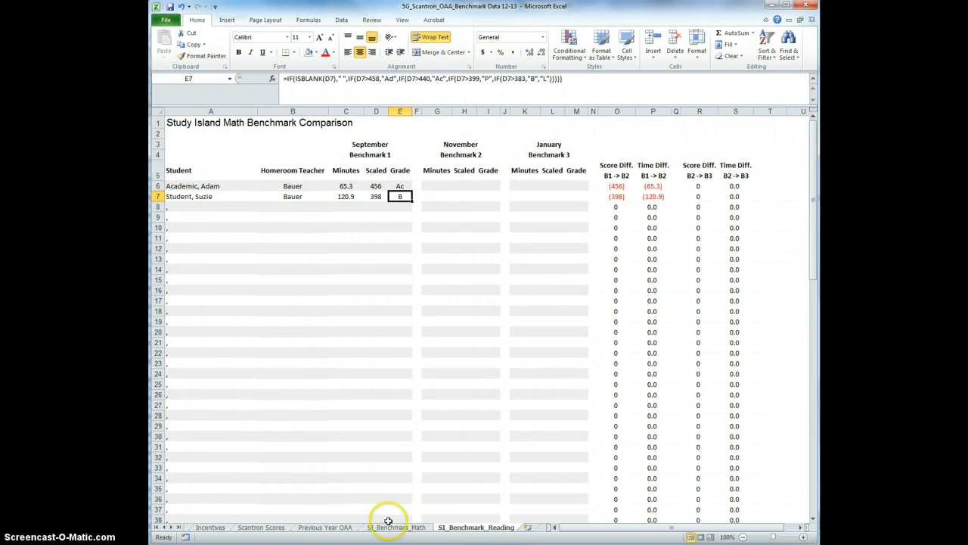
click(211, 527)
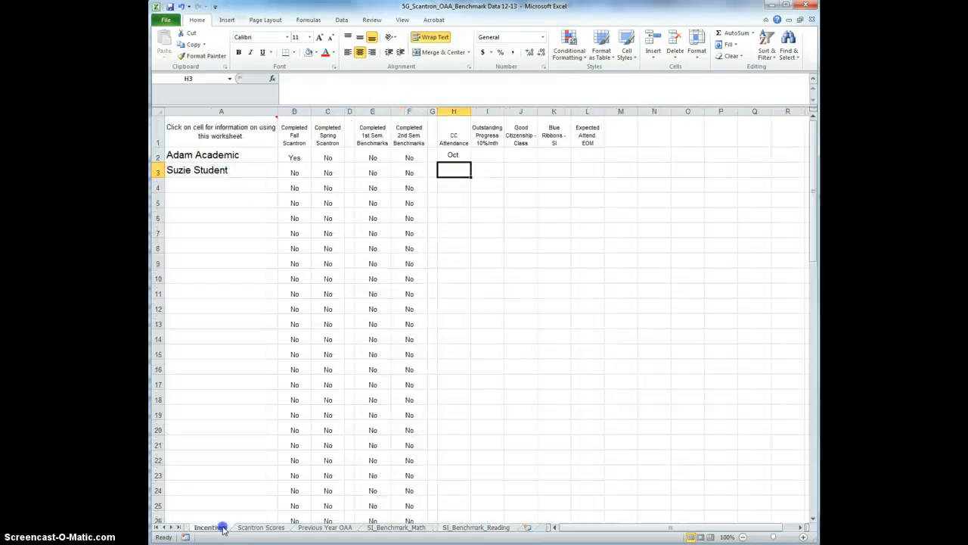